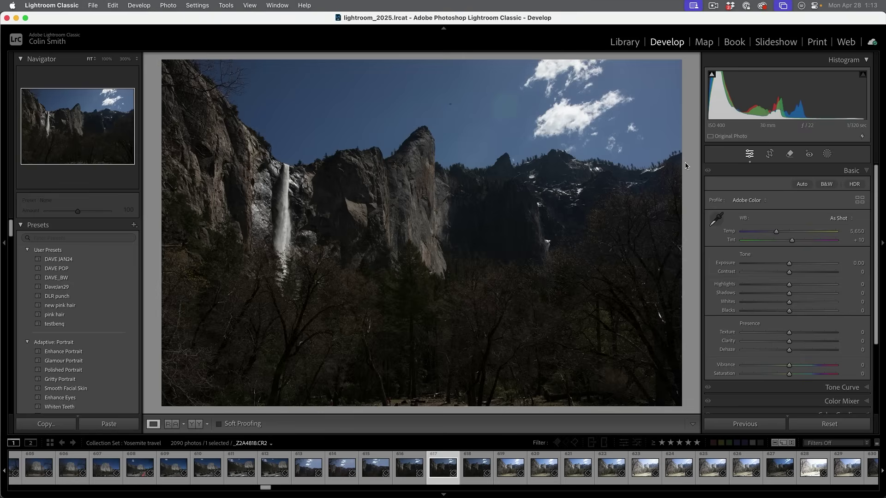
Start a Landscape mask with Sky, Mountains, Vegetation and Water ticked as four separate masks.
{"action": "left_click", "coordinate": [827, 155]}
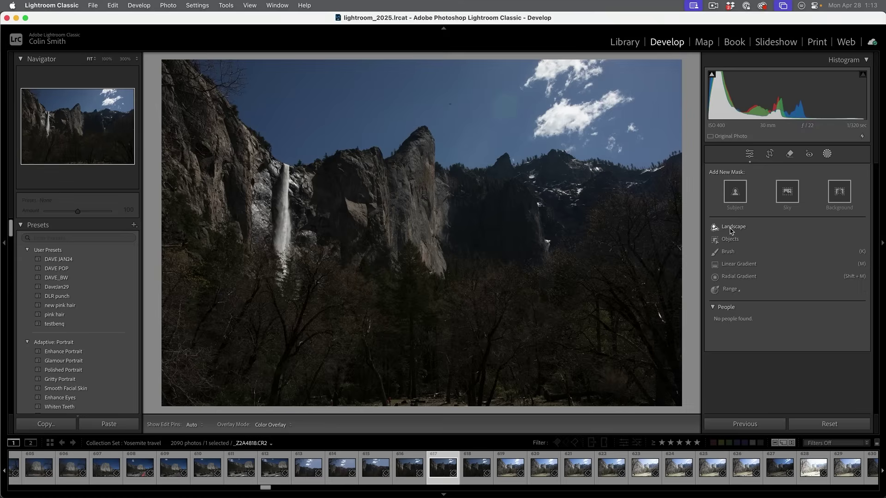
{"action": "left_click", "coordinate": [731, 229]}
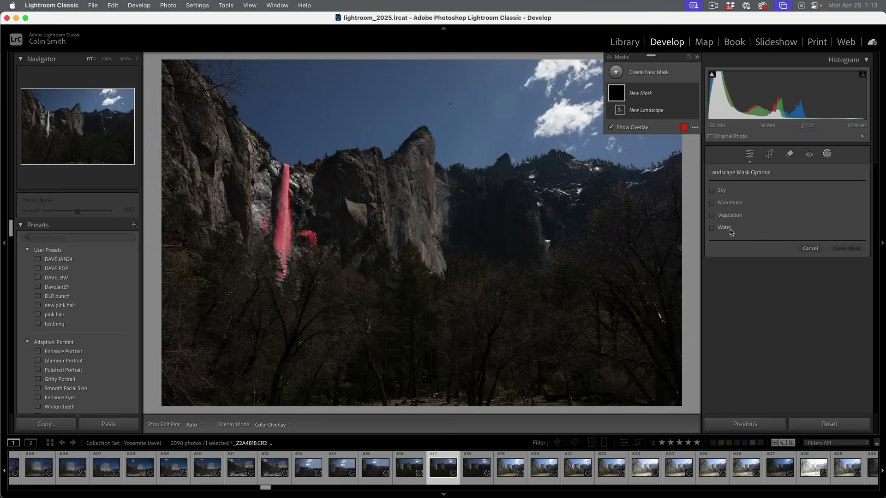
{"action": "left_click", "coordinate": [728, 192]}
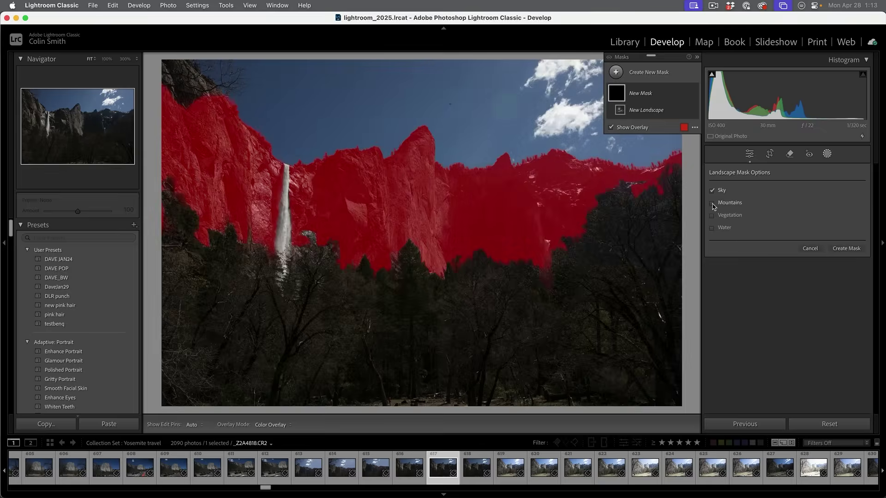
{"action": "left_click", "coordinate": [713, 203]}
{"action": "left_click", "coordinate": [713, 215]}
{"action": "left_click", "coordinate": [712, 228]}
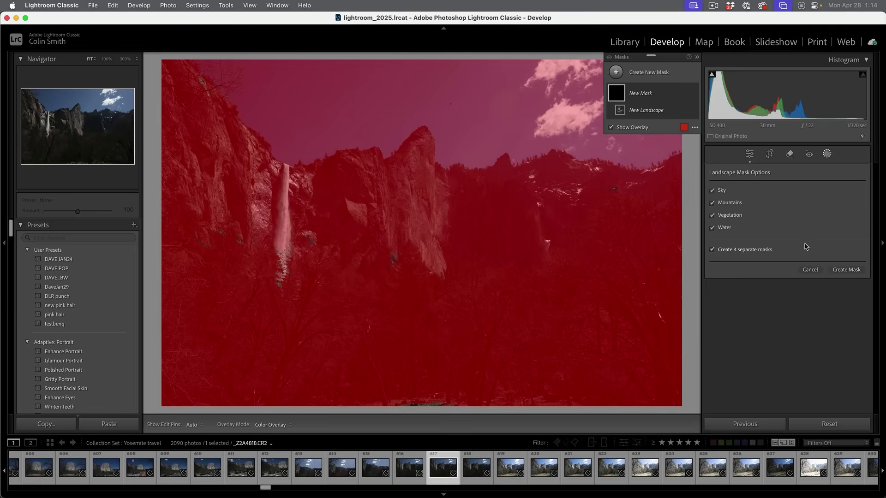
Create the four landscape masks and float the Masks panel over the photo.
{"action": "left_click", "coordinate": [848, 270]}
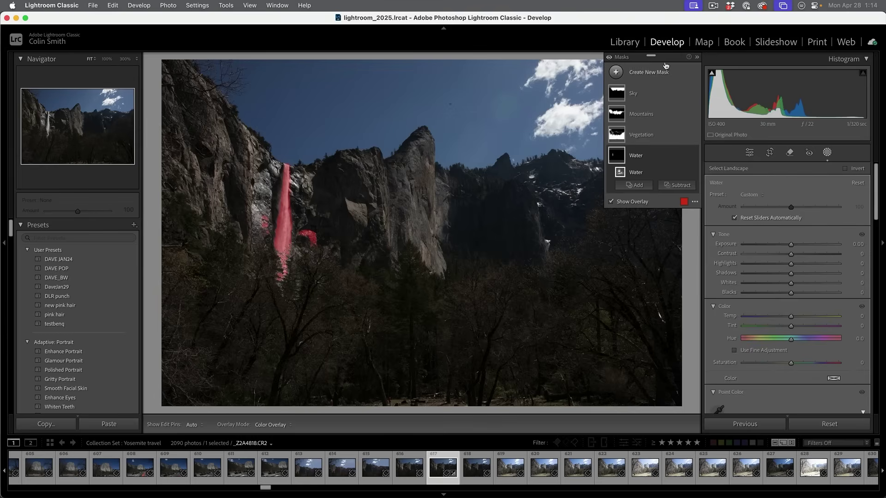
{"action": "left_click_drag", "start_coordinate": [649, 57], "coordinate": [768, 155]}
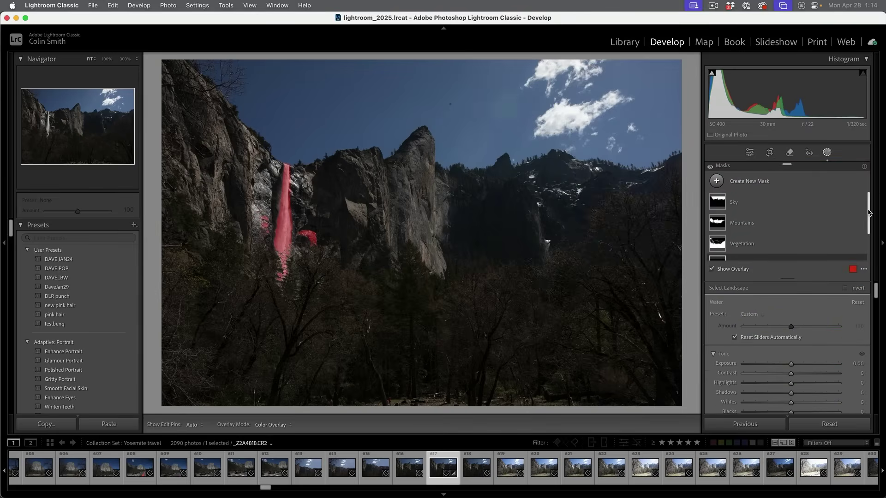
{"action": "left_click_drag", "start_coordinate": [788, 164], "coordinate": [641, 59]}
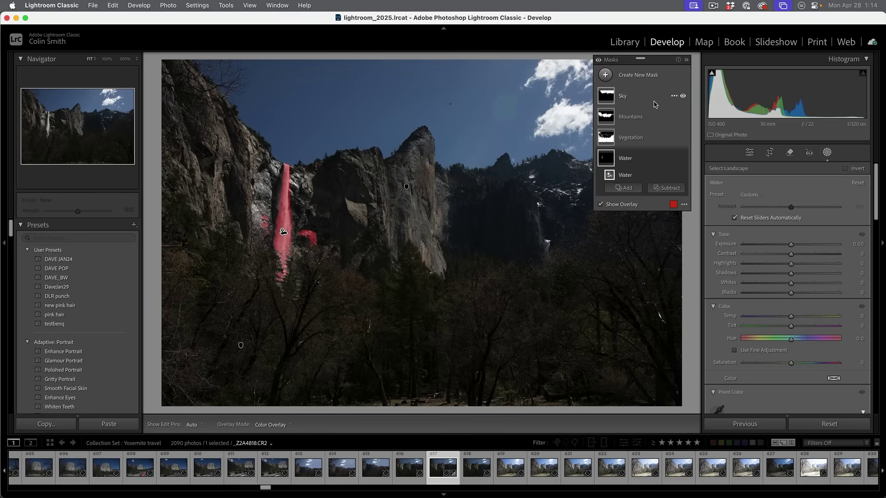
Preview the Sky, Mountains, Vegetation and Water masks, then return to the Basic panel.
{"action": "mouse_move", "coordinate": [613, 97]}
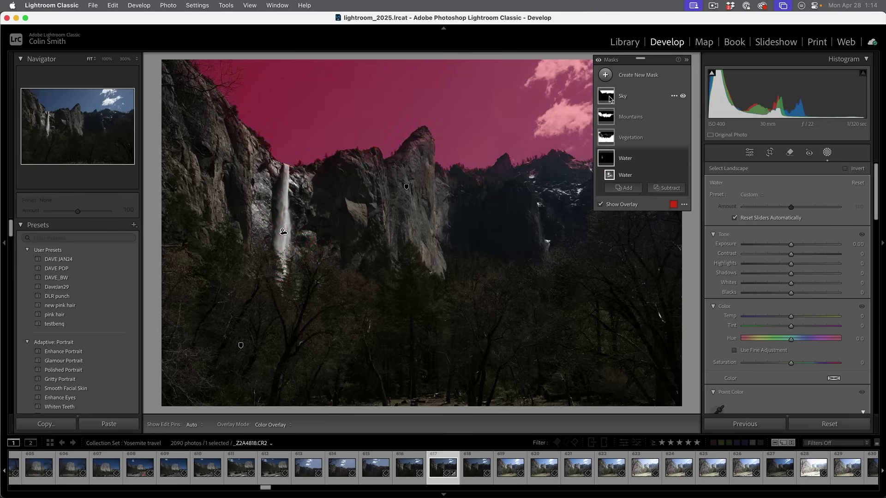
{"action": "mouse_move", "coordinate": [608, 117]}
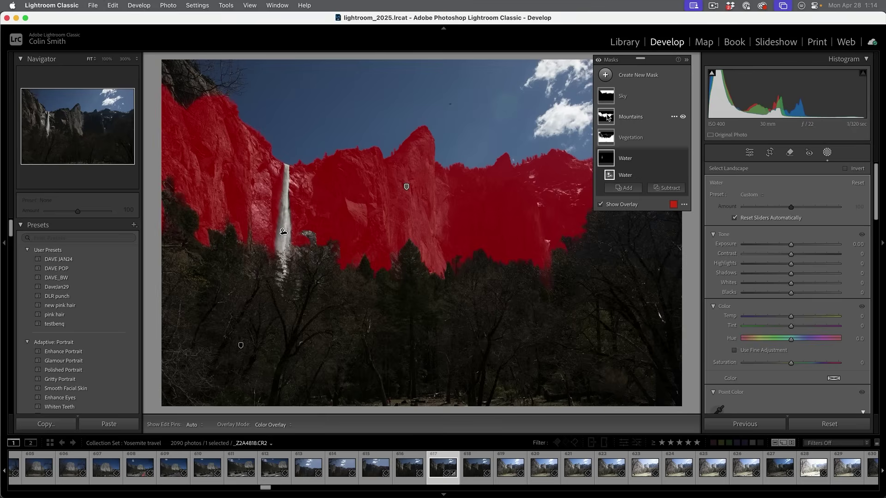
{"action": "mouse_move", "coordinate": [610, 137]}
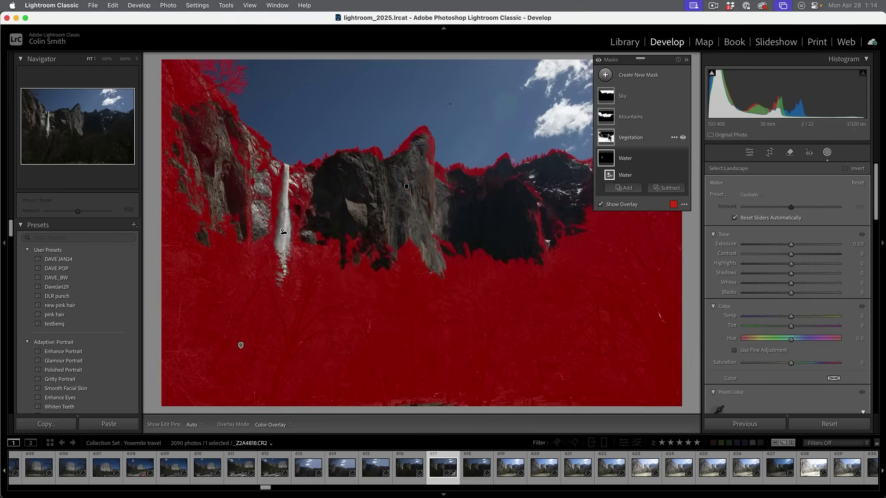
{"action": "mouse_move", "coordinate": [606, 158]}
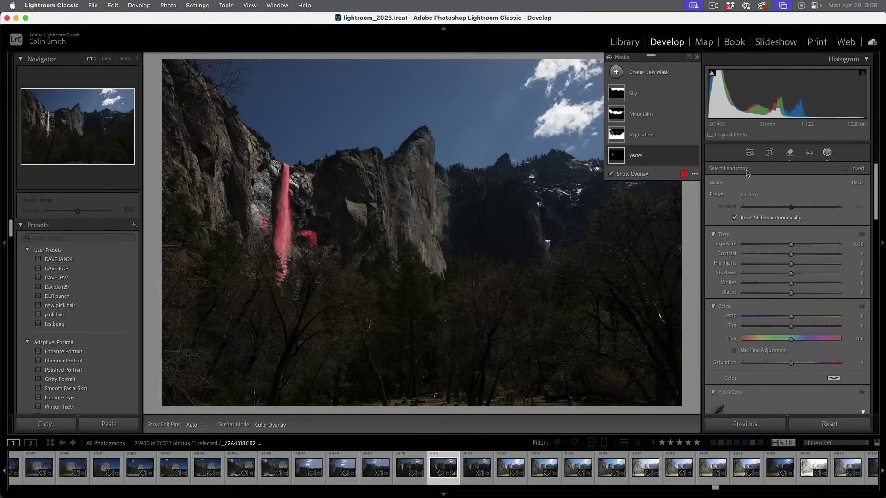
{"action": "left_click", "coordinate": [750, 154]}
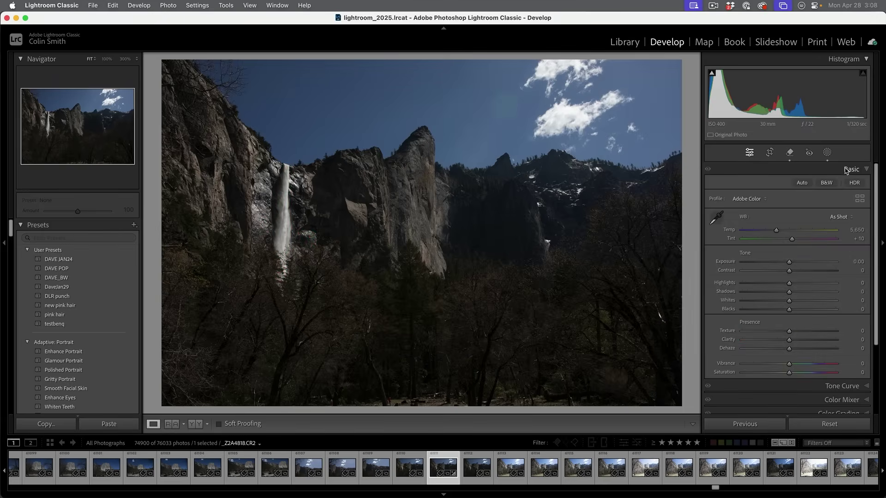
Raise the global Exposure to +0.95 and reopen the landscape masks.
{"action": "left_click_drag", "start_coordinate": [789, 264], "coordinate": [798, 262]}
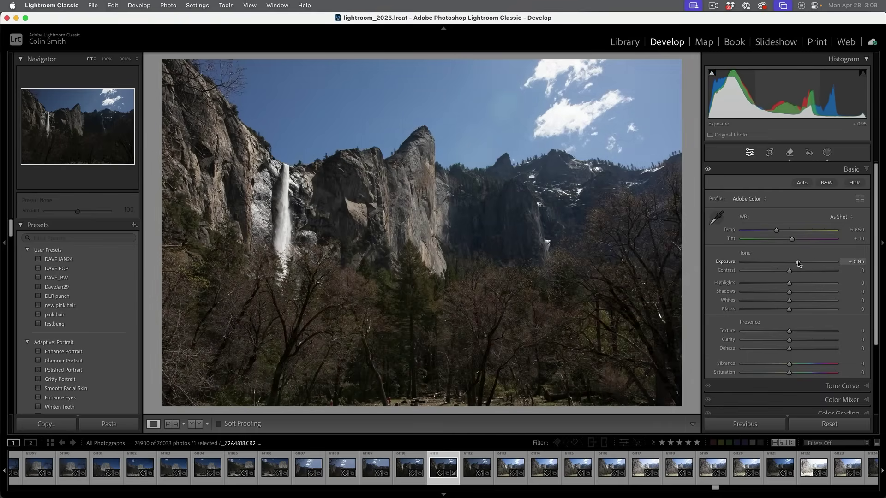
{"action": "left_click", "coordinate": [827, 153]}
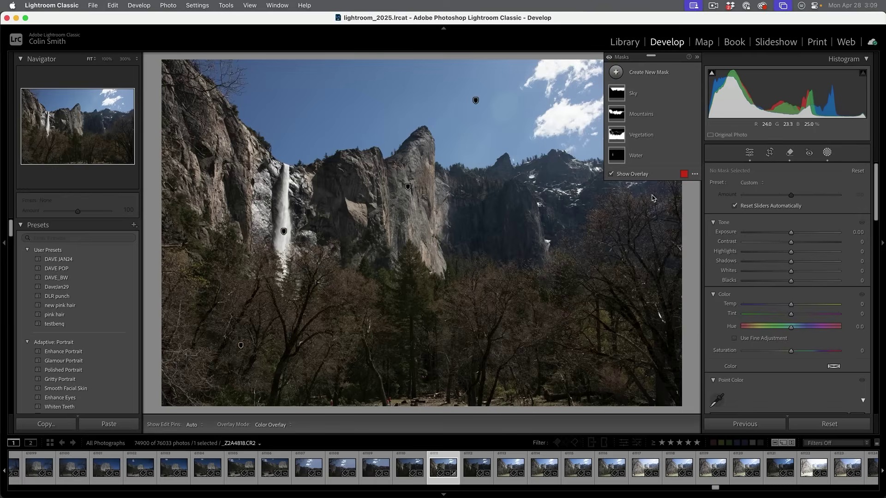
Give the Mountains mask Exposure +0.22, Shadows +11, added Dehaze and Temp +14.
{"action": "left_click", "coordinate": [615, 116]}
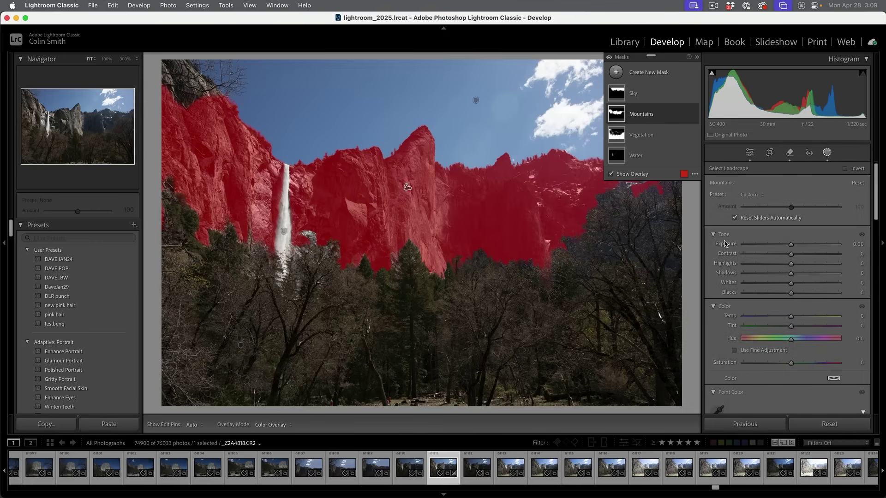
{"action": "left_click_drag", "start_coordinate": [792, 245], "coordinate": [797, 275]}
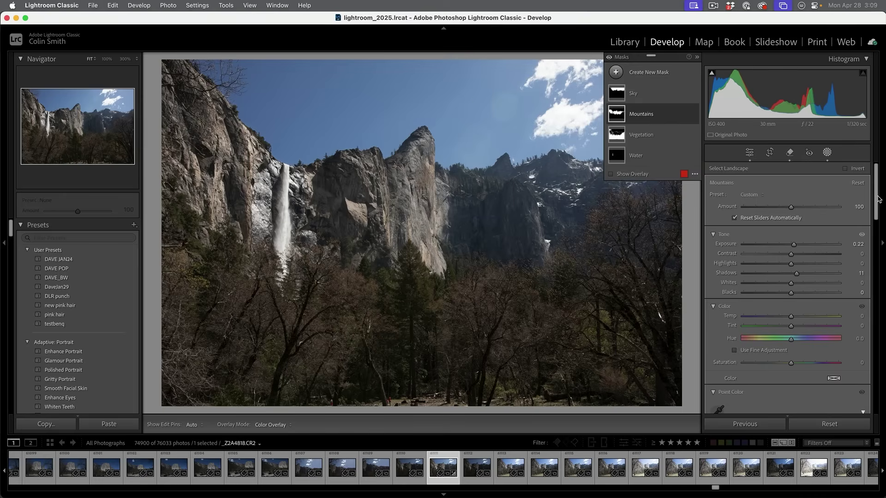
{"action": "left_click_drag", "start_coordinate": [877, 199], "coordinate": [866, 258]}
{"action": "scroll", "coordinate": [784, 286], "scroll_direction": "down", "scroll_amount": 10}
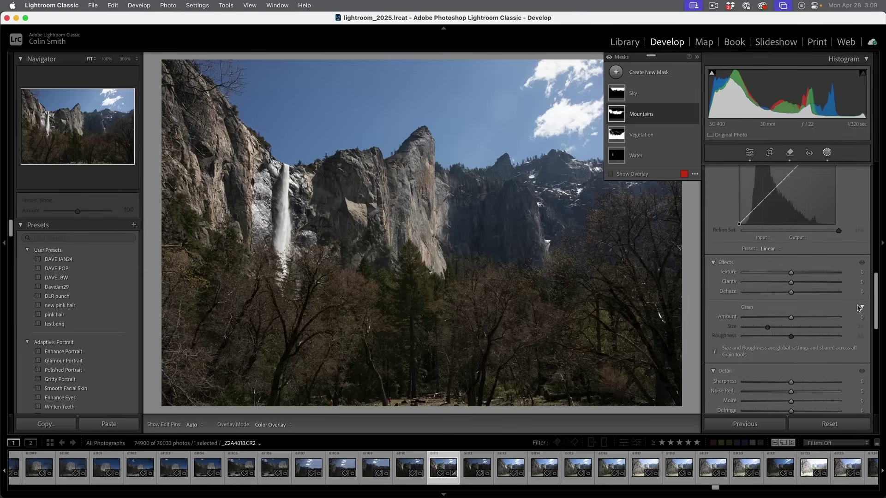
{"action": "left_click_drag", "start_coordinate": [791, 294], "coordinate": [799, 294]}
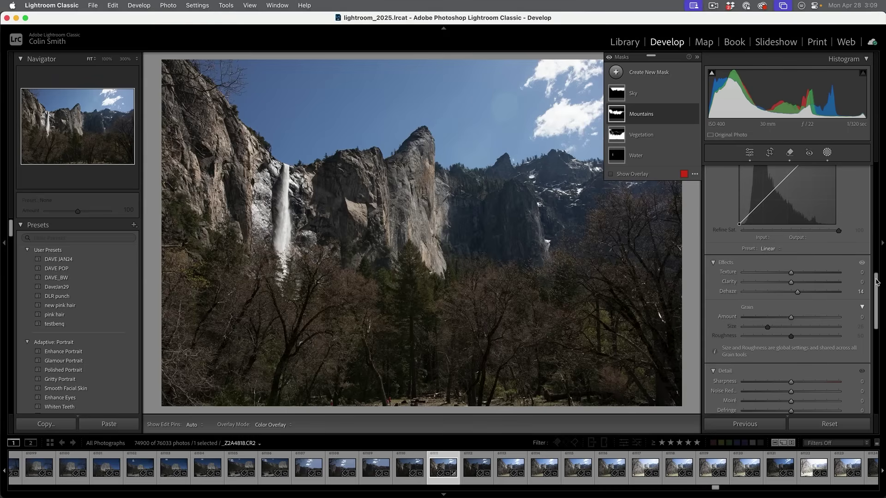
{"action": "left_click_drag", "start_coordinate": [877, 282], "coordinate": [867, 183]}
{"action": "left_click", "coordinate": [792, 276]}
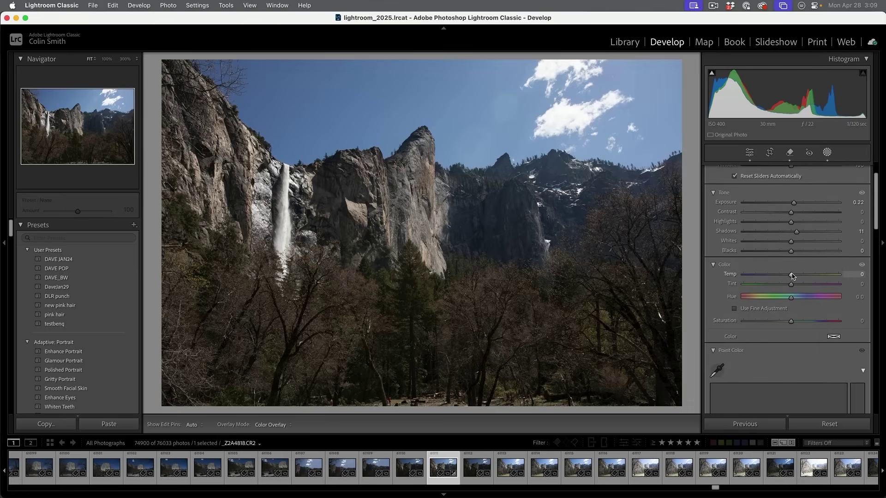
{"action": "left_click_drag", "start_coordinate": [796, 276], "coordinate": [800, 276]}
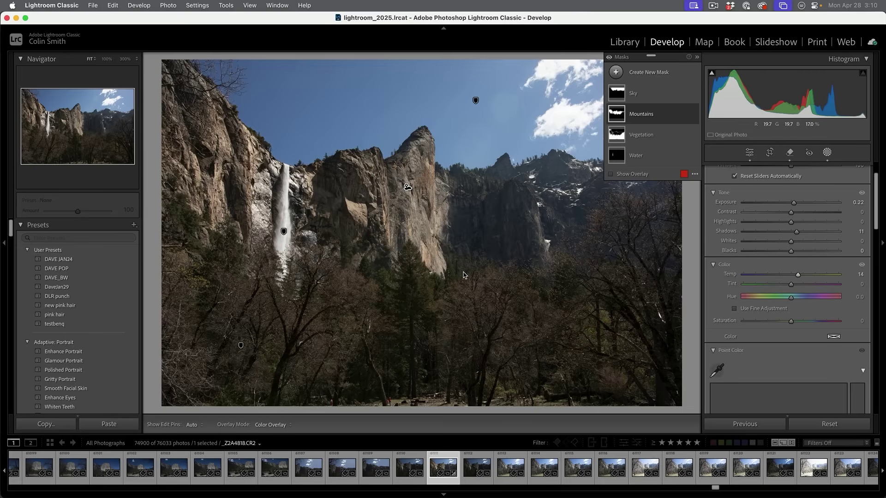
{"action": "left_click", "coordinate": [637, 154]}
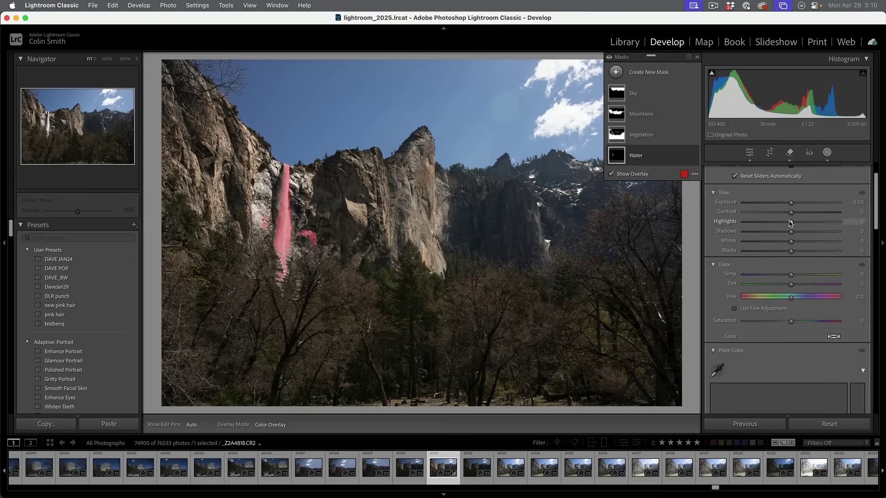
Set the Water mask to Highlights -72, Whites +30 and Temp -12.
{"action": "left_click_drag", "start_coordinate": [791, 223], "coordinate": [757, 223]}
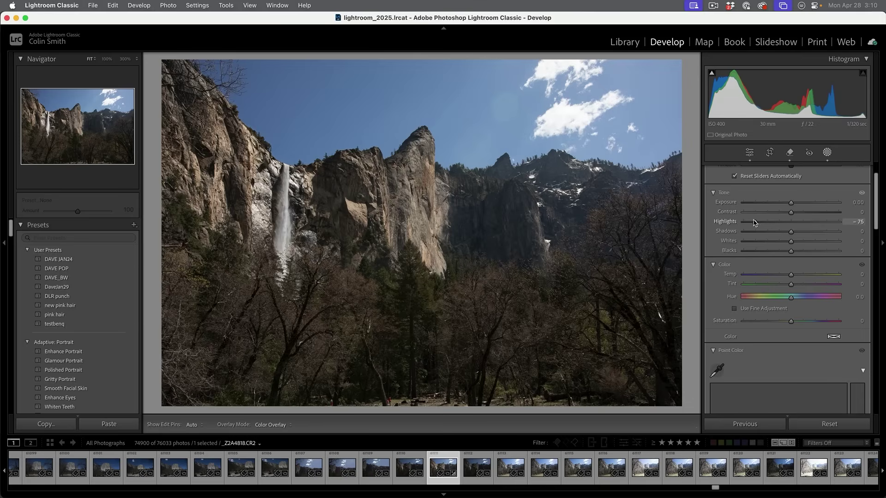
{"action": "left_click_drag", "start_coordinate": [757, 223], "coordinate": [757, 222]}
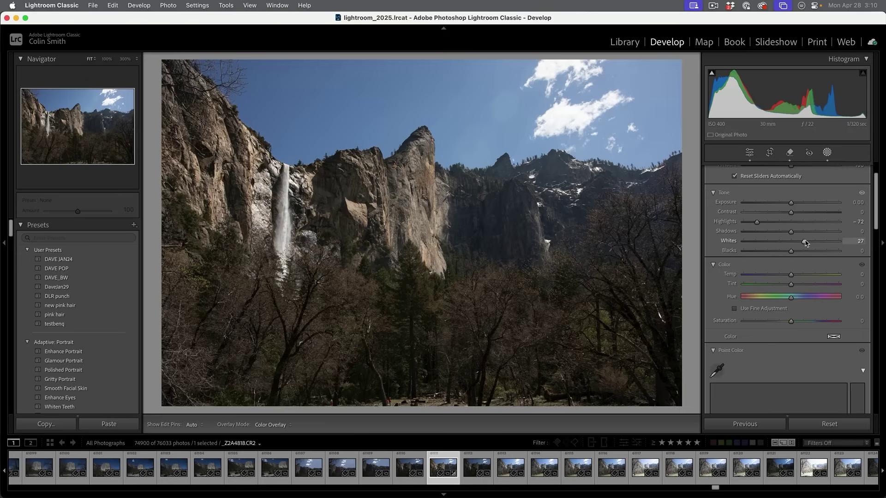
{"action": "left_click_drag", "start_coordinate": [806, 243], "coordinate": [805, 242]}
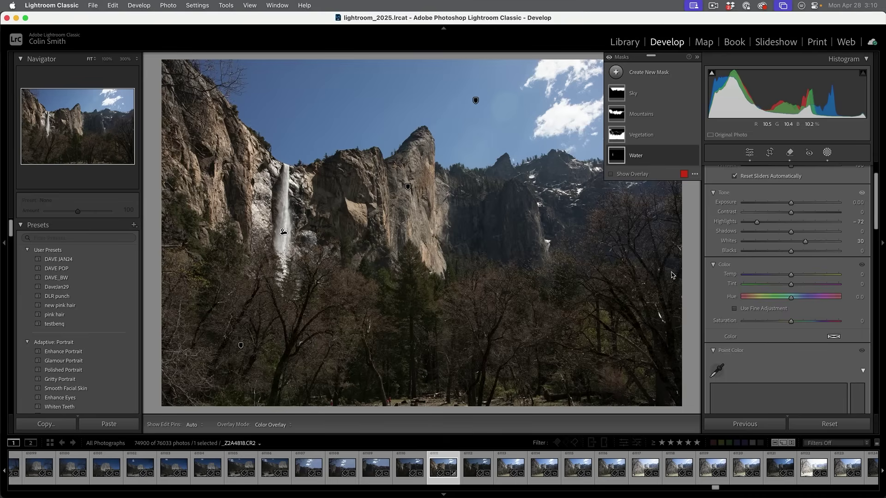
{"action": "left_click_drag", "start_coordinate": [791, 275], "coordinate": [791, 276]}
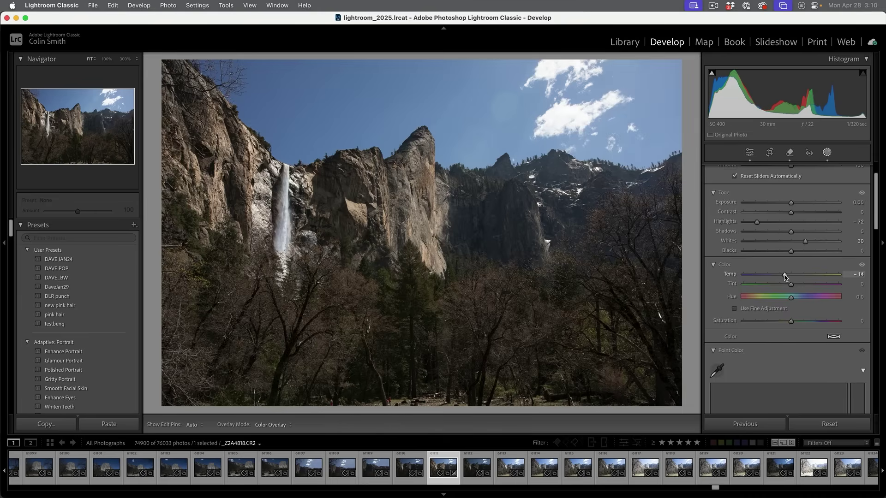
{"action": "left_click_drag", "start_coordinate": [786, 277], "coordinate": [786, 277]}
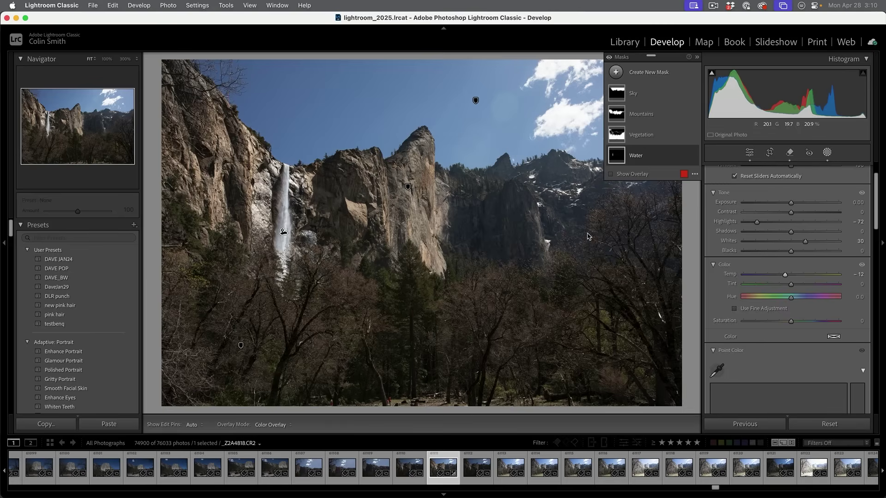
Select the Vegetation mask, toggle its overlay off and on, and expand its components.
{"action": "left_click", "coordinate": [644, 134]}
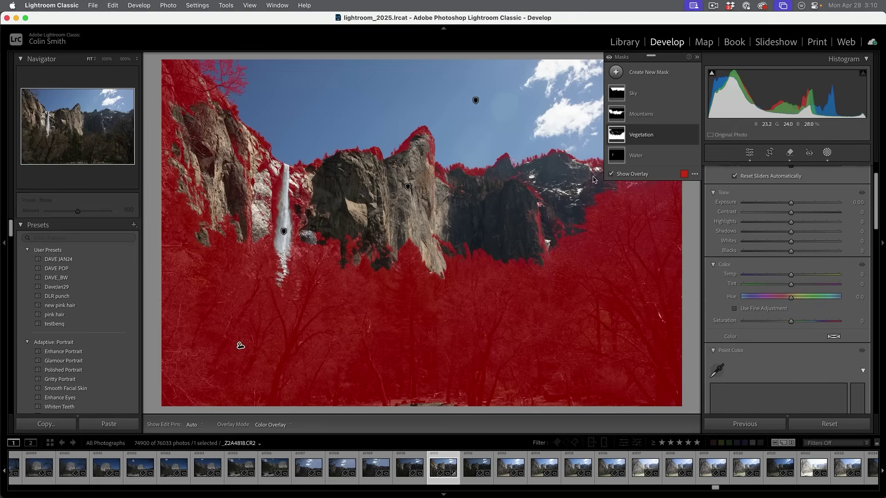
{"action": "left_click", "coordinate": [612, 174]}
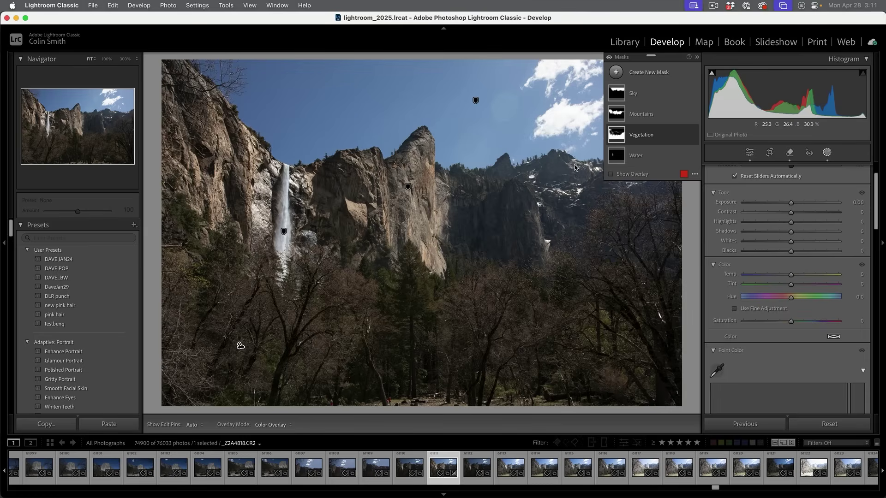
{"action": "left_click", "coordinate": [611, 174]}
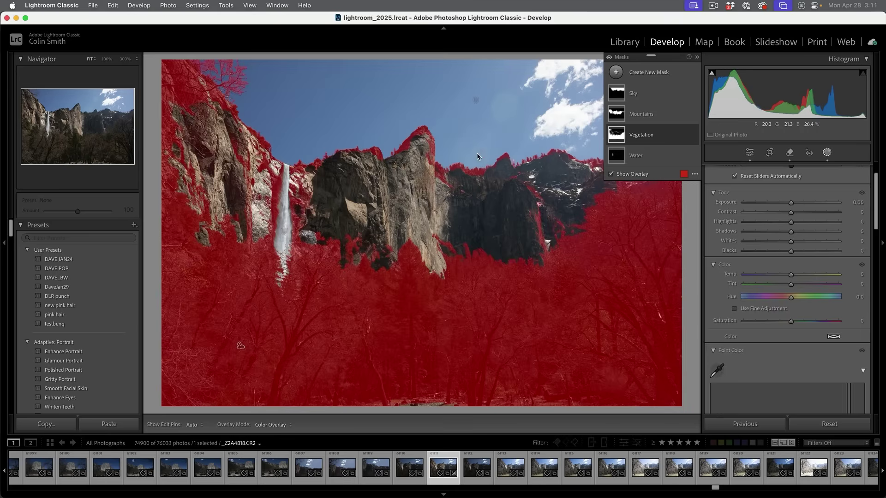
{"action": "left_click", "coordinate": [643, 138]}
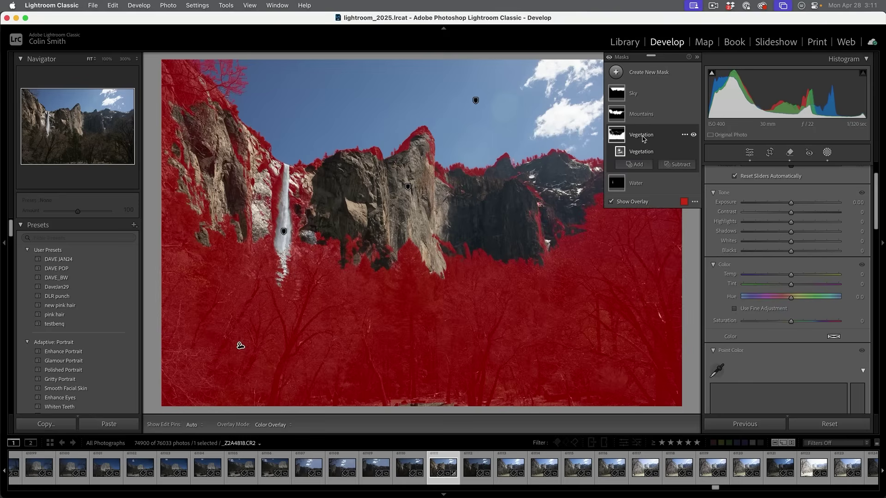
{"action": "left_click", "coordinate": [673, 166]}
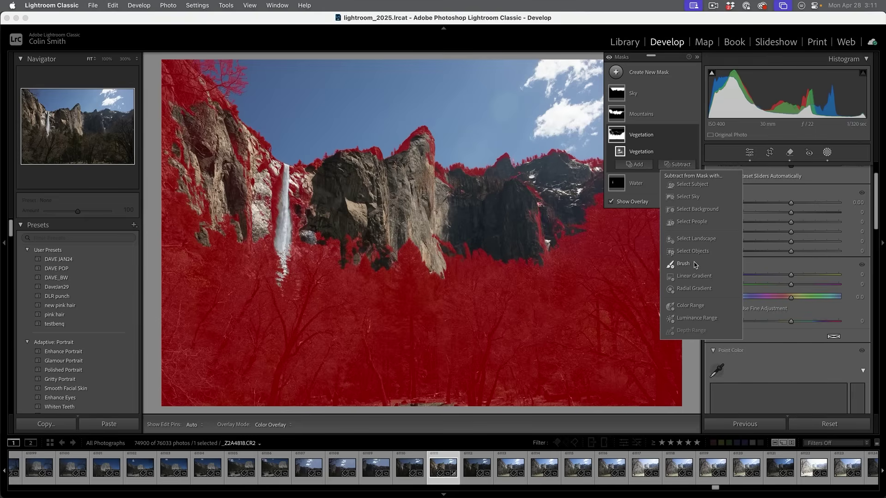
Brush the mountain ridge and cliff edges out of the Vegetation mask, then raise Exposure to 0.46.
{"action": "left_click", "coordinate": [678, 266]}
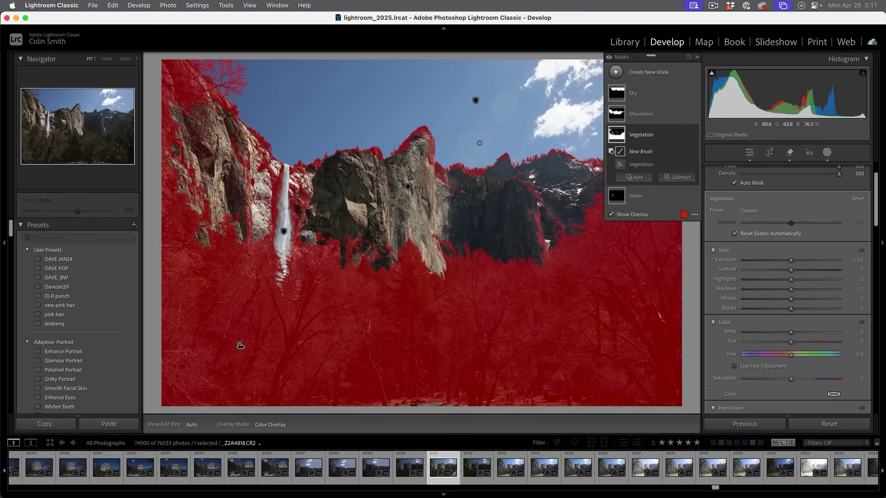
{"action": "key", "text": "h"}
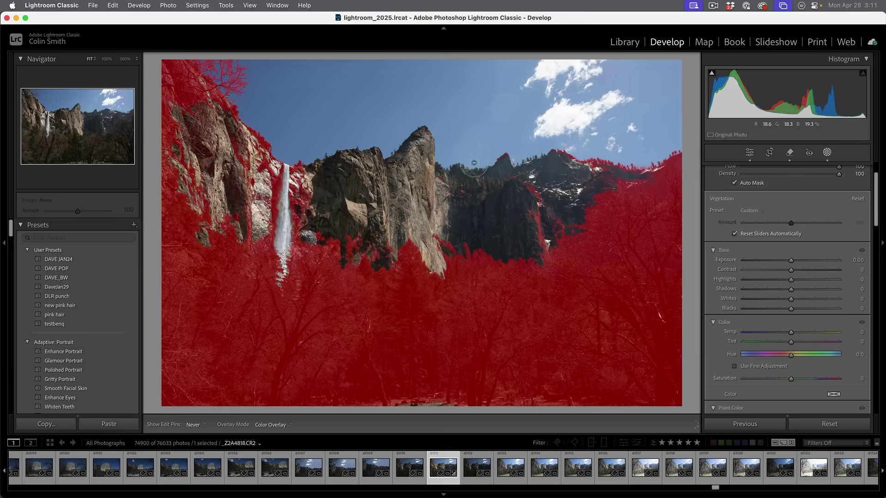
{"action": "mouse_move", "coordinate": [474, 162]}
{"action": "left_mouse_down"}
{"action": "mouse_move", "coordinate": [504, 157]}
{"action": "mouse_move", "coordinate": [535, 192]}
{"action": "mouse_move", "coordinate": [543, 165]}
{"action": "mouse_move", "coordinate": [600, 155]}
{"action": "mouse_move", "coordinate": [566, 151]}
{"action": "mouse_move", "coordinate": [620, 155]}
{"action": "mouse_move", "coordinate": [606, 167]}
{"action": "mouse_move", "coordinate": [668, 164]}
{"action": "mouse_move", "coordinate": [628, 162]}
{"action": "left_mouse_up"}
{"action": "mouse_move", "coordinate": [531, 193]}
{"action": "left_mouse_down"}
{"action": "mouse_move", "coordinate": [542, 244]}
{"action": "mouse_move", "coordinate": [556, 230]}
{"action": "left_mouse_up"}
{"action": "mouse_move", "coordinate": [290, 191]}
{"action": "left_mouse_down"}
{"action": "mouse_move", "coordinate": [277, 185]}
{"action": "mouse_move", "coordinate": [274, 146]}
{"action": "left_mouse_up"}
{"action": "mouse_move", "coordinate": [210, 62]}
{"action": "left_mouse_down"}
{"action": "mouse_move", "coordinate": [179, 73]}
{"action": "mouse_move", "coordinate": [192, 95]}
{"action": "mouse_move", "coordinate": [241, 104]}
{"action": "left_mouse_up"}
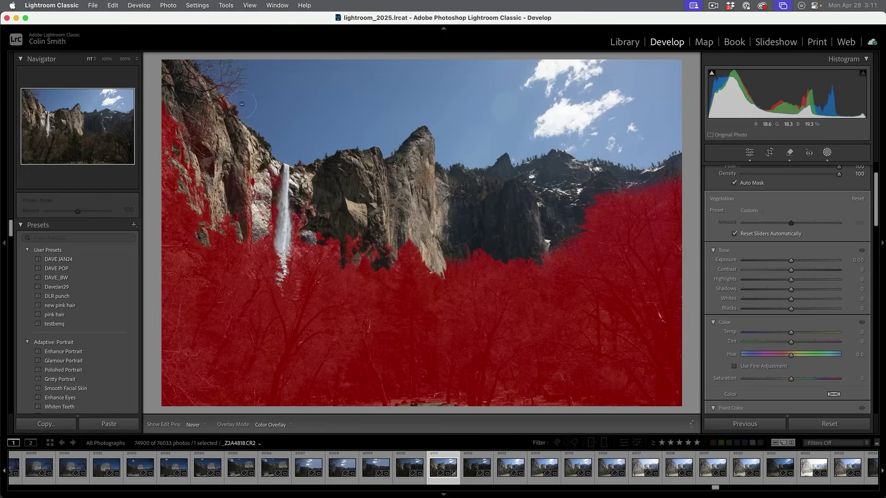
{"action": "mouse_move", "coordinate": [275, 140]}
{"action": "left_mouse_down"}
{"action": "mouse_move", "coordinate": [159, 108]}
{"action": "mouse_move", "coordinate": [189, 129]}
{"action": "mouse_move", "coordinate": [176, 132]}
{"action": "mouse_move", "coordinate": [151, 173]}
{"action": "mouse_move", "coordinate": [232, 190]}
{"action": "mouse_move", "coordinate": [174, 189]}
{"action": "mouse_move", "coordinate": [235, 209]}
{"action": "mouse_move", "coordinate": [165, 205]}
{"action": "mouse_move", "coordinate": [249, 226]}
{"action": "mouse_move", "coordinate": [289, 166]}
{"action": "mouse_move", "coordinate": [281, 216]}
{"action": "mouse_move", "coordinate": [235, 175]}
{"action": "mouse_move", "coordinate": [311, 228]}
{"action": "mouse_move", "coordinate": [388, 243]}
{"action": "left_mouse_up"}
{"action": "key", "text": "h"}
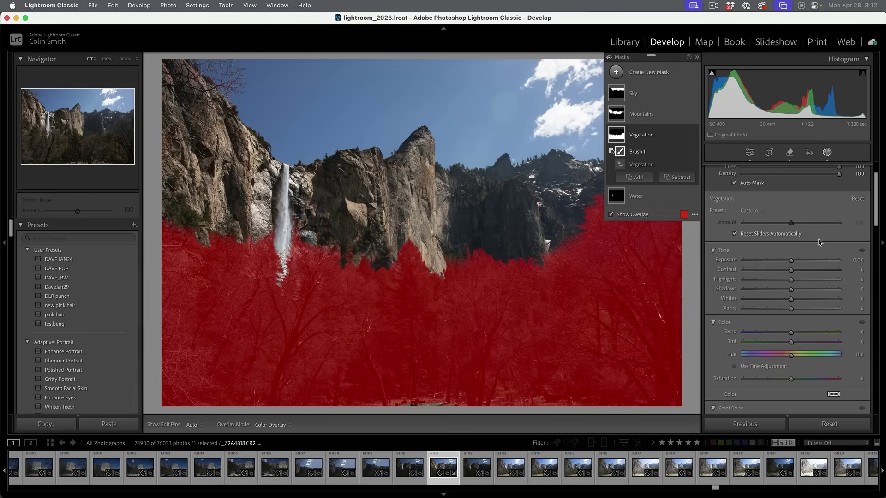
{"action": "mouse_move", "coordinate": [791, 261]}
{"action": "left_mouse_down"}
{"action": "mouse_move", "coordinate": [800, 290]}
{"action": "mouse_move", "coordinate": [813, 293]}
{"action": "mouse_move", "coordinate": [796, 293]}
{"action": "mouse_move", "coordinate": [806, 290]}
{"action": "left_mouse_up"}
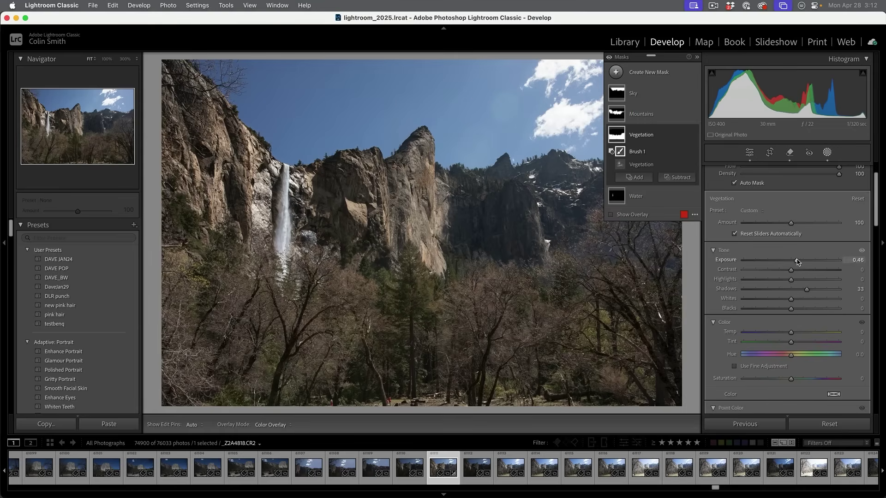
Check mask coverage at maximum Exposure, then settle the vegetation at Exposure 0.47 and Blacks -14.
{"action": "left_click_drag", "start_coordinate": [798, 262], "coordinate": [841, 261]}
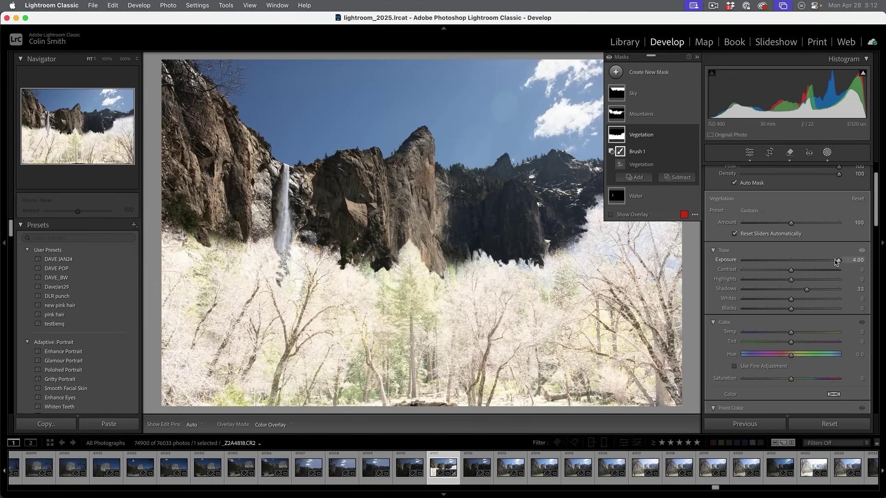
{"action": "left_click_drag", "start_coordinate": [837, 262], "coordinate": [797, 262]}
{"action": "left_click_drag", "start_coordinate": [791, 310], "coordinate": [788, 310]}
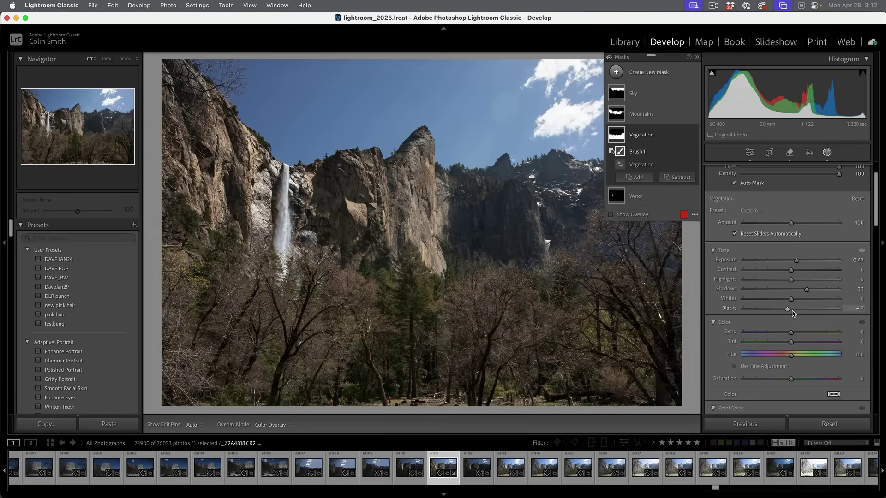
{"action": "left_click_drag", "start_coordinate": [787, 310], "coordinate": [785, 312]}
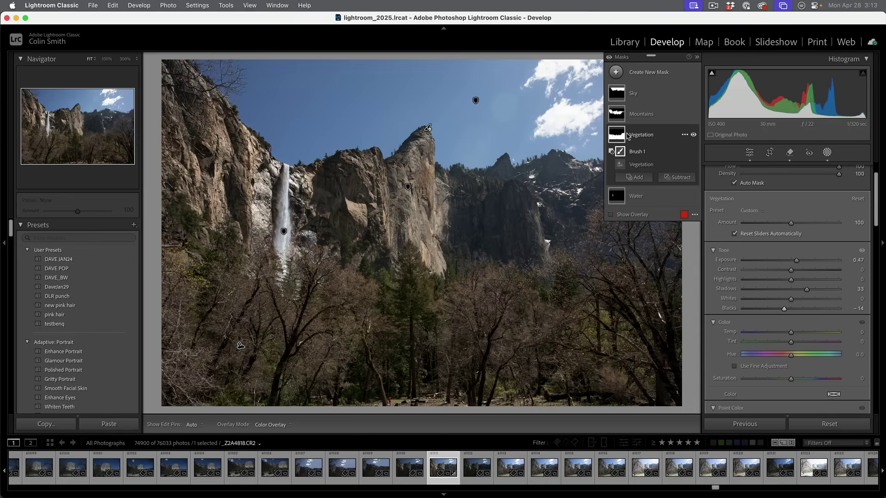
{"action": "left_click", "coordinate": [681, 178]}
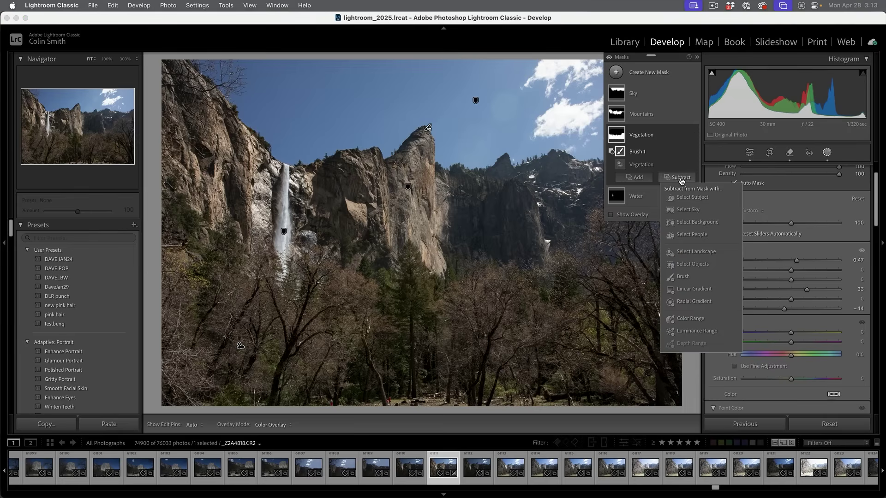
Subtract a sampled Color Range from the Vegetation mask and compare it off and on.
{"action": "left_click", "coordinate": [697, 319]}
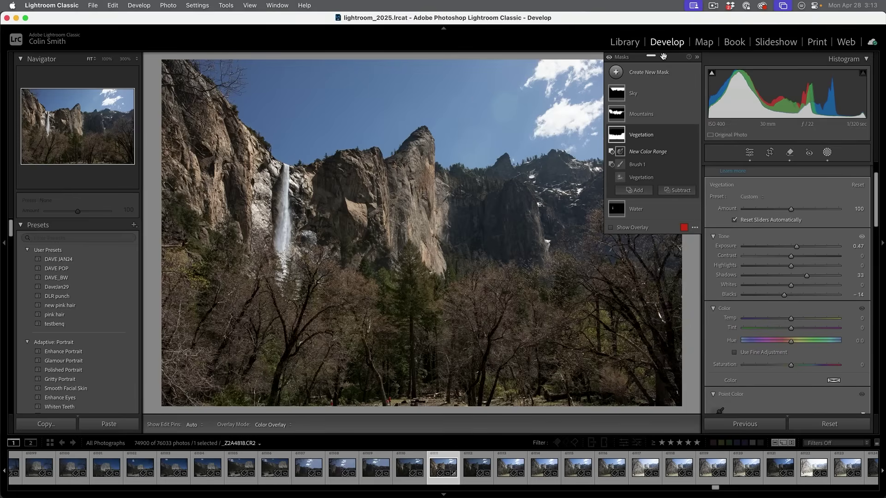
{"action": "left_click_drag", "start_coordinate": [663, 56], "coordinate": [503, 56]}
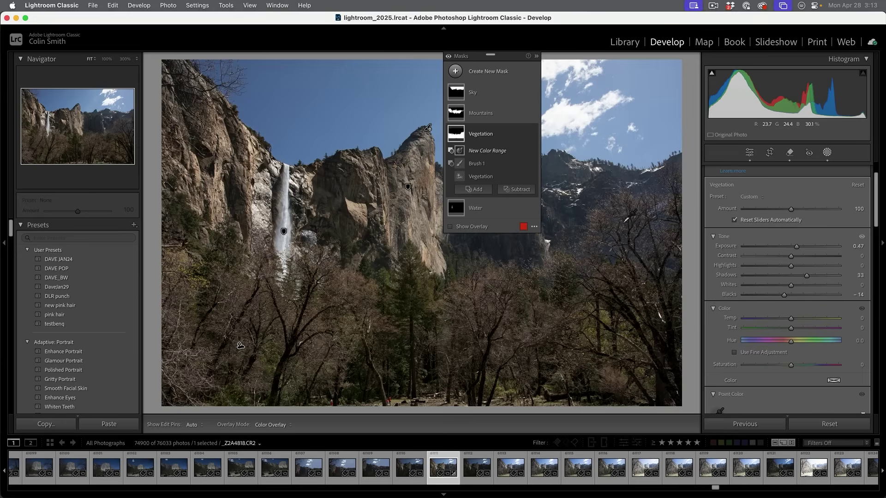
{"action": "left_click", "coordinate": [624, 223]}
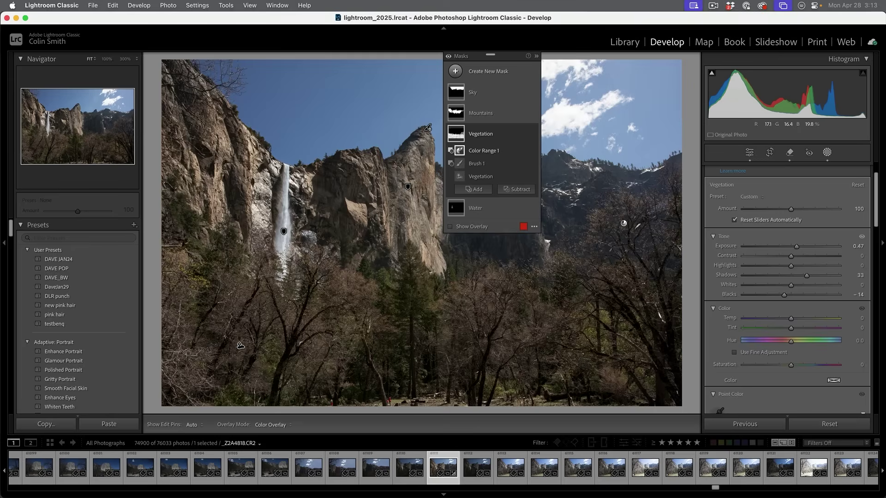
{"action": "left_click", "coordinate": [533, 151]}
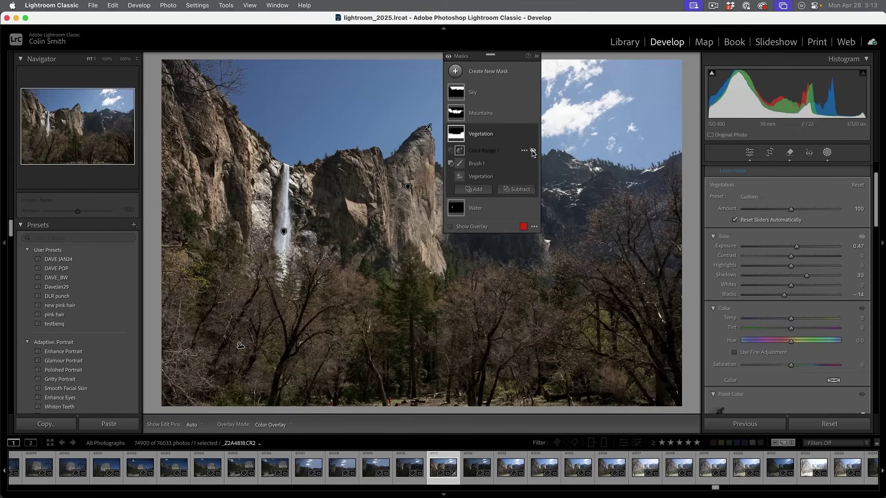
{"action": "left_click", "coordinate": [533, 151]}
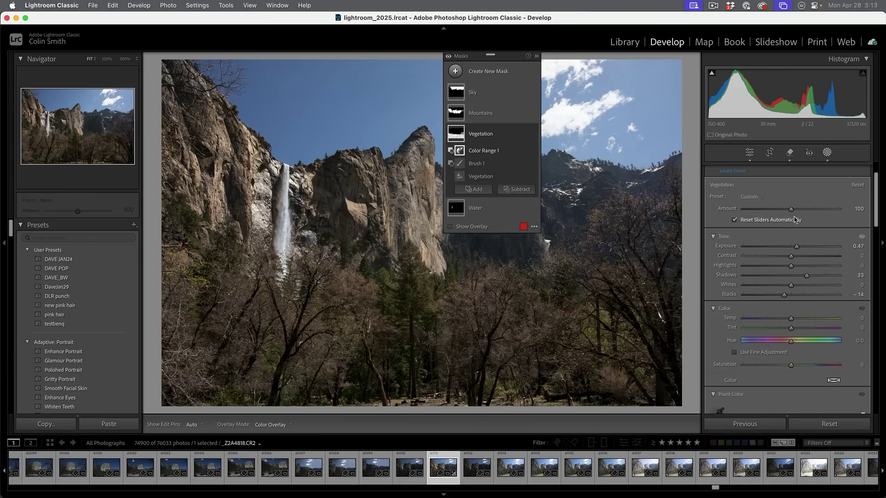
Raise the Vegetation mask Amount to 118, comparing with Color Range 1 toggled and left on.
{"action": "mouse_move", "coordinate": [793, 211]}
{"action": "left_mouse_down"}
{"action": "mouse_move", "coordinate": [767, 211]}
{"action": "mouse_move", "coordinate": [818, 211]}
{"action": "mouse_move", "coordinate": [800, 211]}
{"action": "left_mouse_up"}
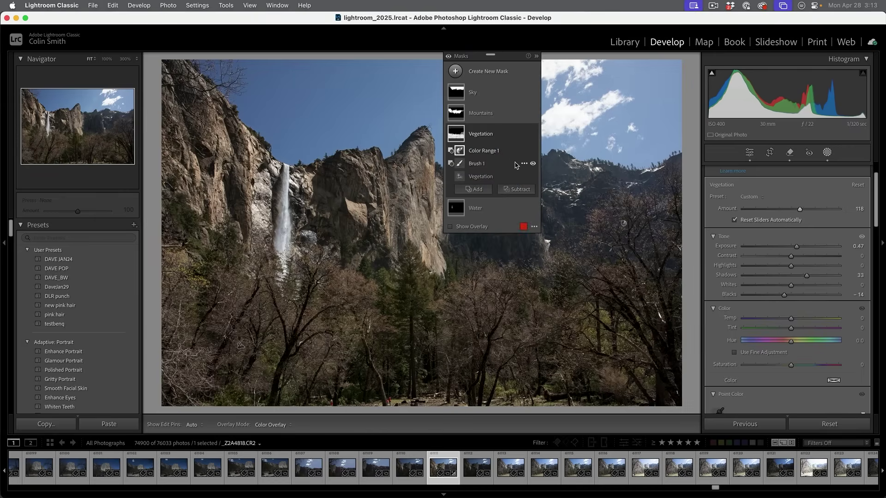
{"action": "left_click", "coordinate": [533, 152]}
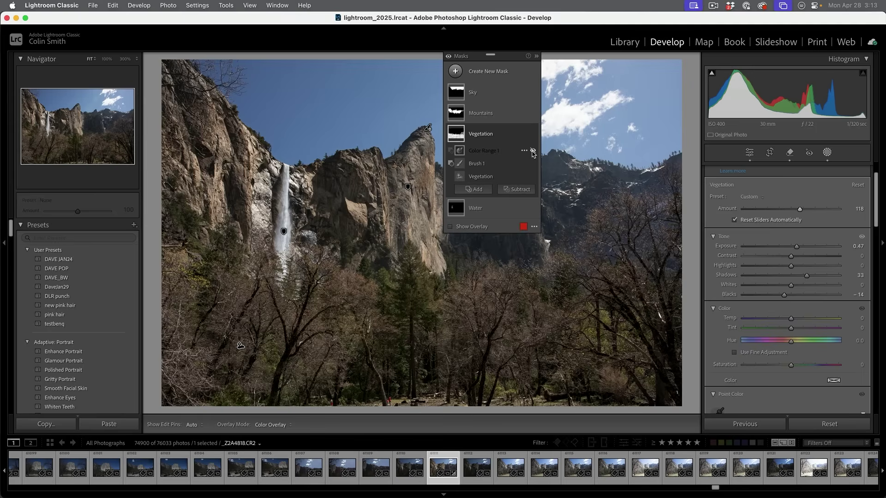
{"action": "left_click", "coordinate": [533, 152]}
{"action": "left_click", "coordinate": [533, 152]}
{"action": "left_click", "coordinate": [533, 152]}
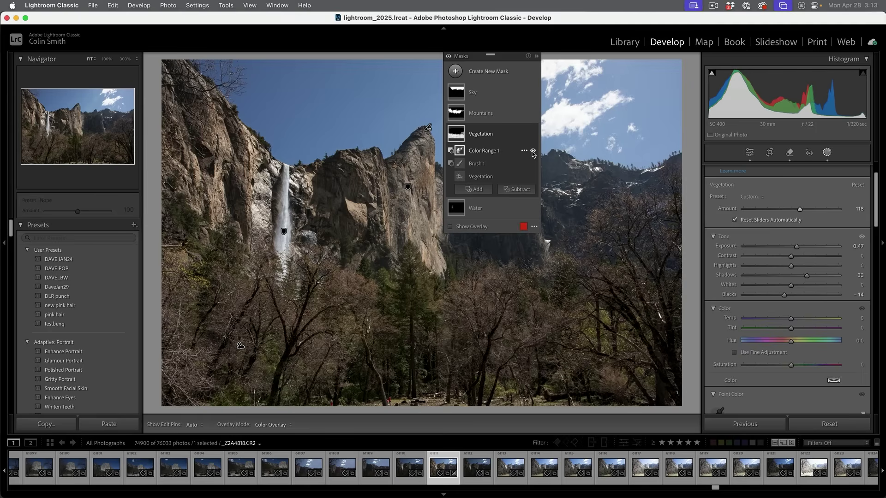
{"action": "left_click", "coordinate": [533, 151]}
{"action": "left_click", "coordinate": [533, 152]}
{"action": "left_click_drag", "start_coordinate": [489, 56], "coordinate": [650, 55]}
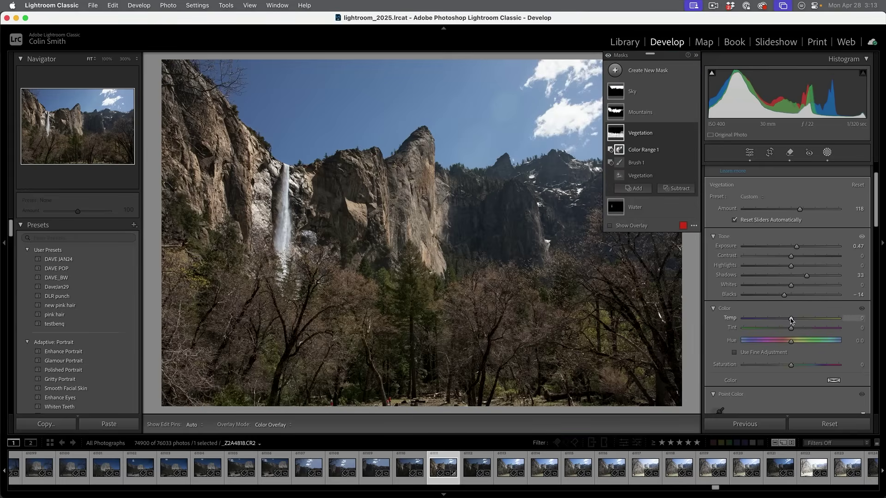
Warm the vegetation to Temp 20 and Saturation 18, then select the Sky mask.
{"action": "left_click_drag", "start_coordinate": [791, 320], "coordinate": [801, 320]}
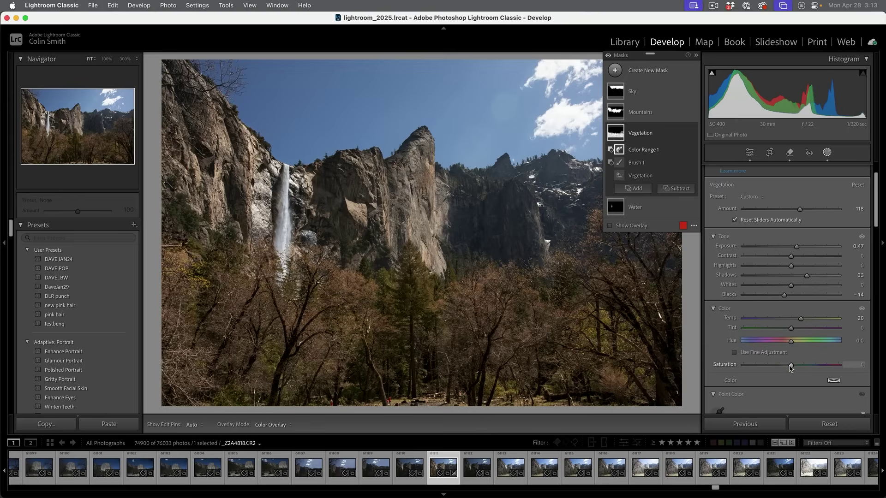
{"action": "left_click_drag", "start_coordinate": [792, 369], "coordinate": [800, 367]}
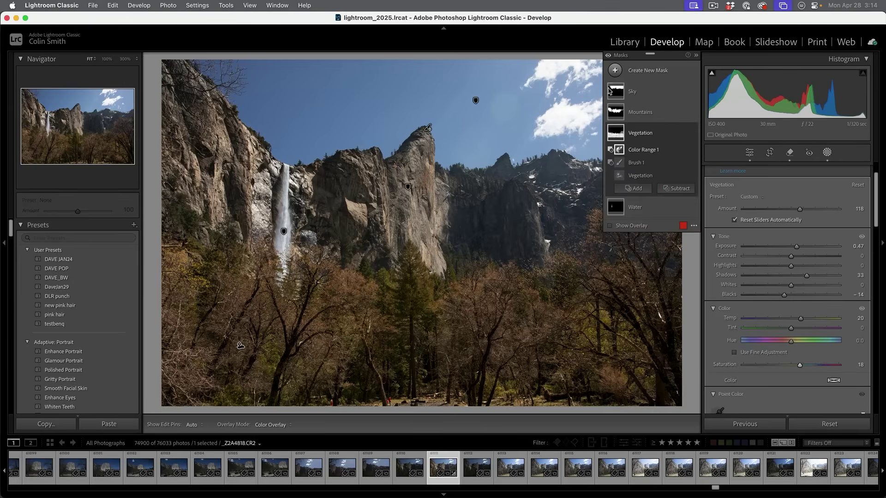
{"action": "mouse_move", "coordinate": [648, 55]}
{"action": "left_mouse_down"}
{"action": "mouse_move", "coordinate": [629, 70]}
{"action": "mouse_move", "coordinate": [644, 58]}
{"action": "left_mouse_up"}
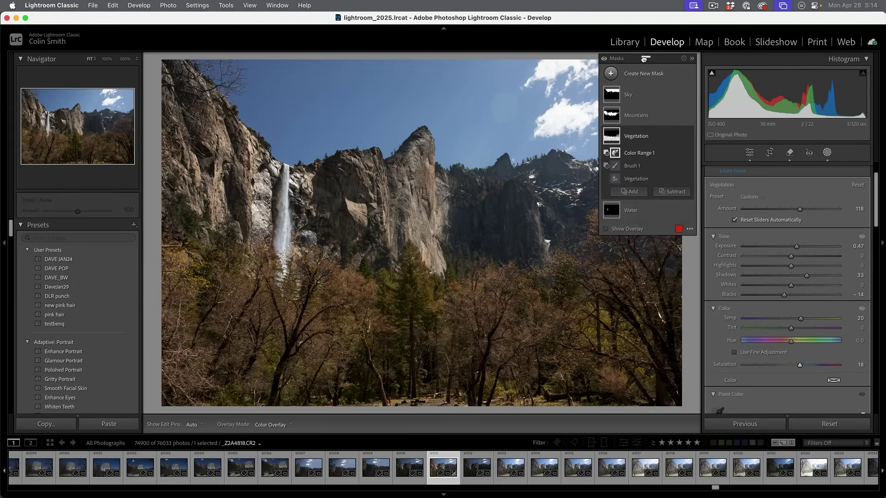
{"action": "left_click", "coordinate": [624, 96]}
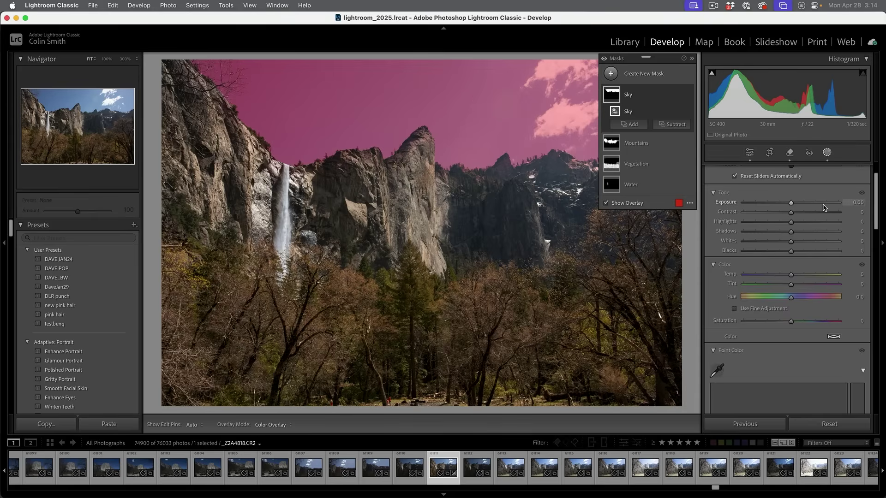
Raise the Sky mask's Exposure to +0.47 and dock the floating Masks panel into the right panel.
{"action": "left_click_drag", "start_coordinate": [792, 205], "coordinate": [799, 203]}
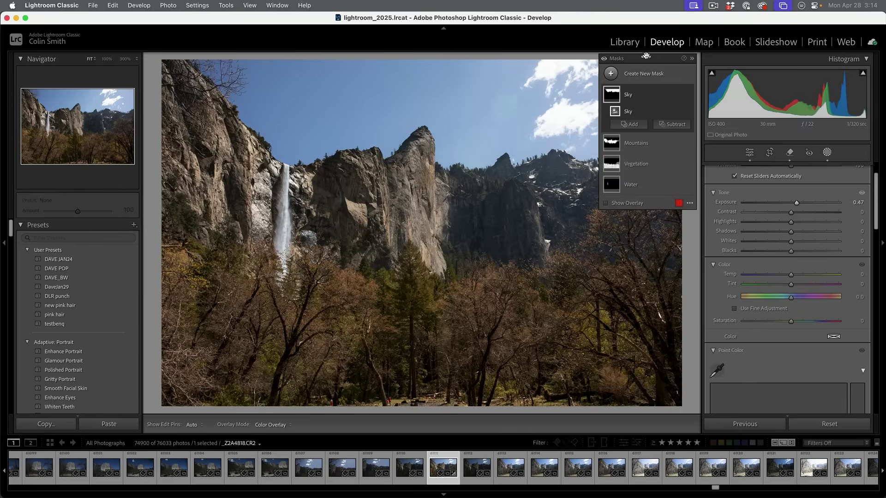
{"action": "left_click_drag", "start_coordinate": [645, 59], "coordinate": [766, 163]}
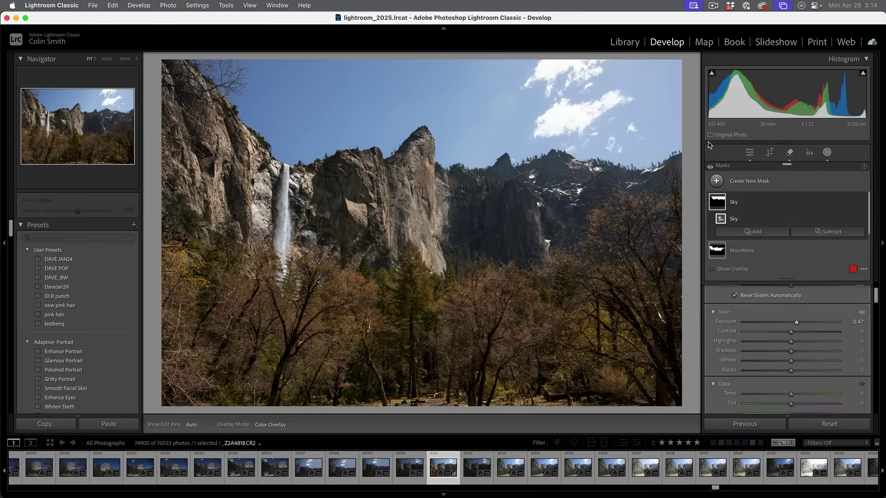
Compare the waterfall edit with its original, then open DSC00885.ARW in Develop.
{"action": "key", "text": "backslash"}
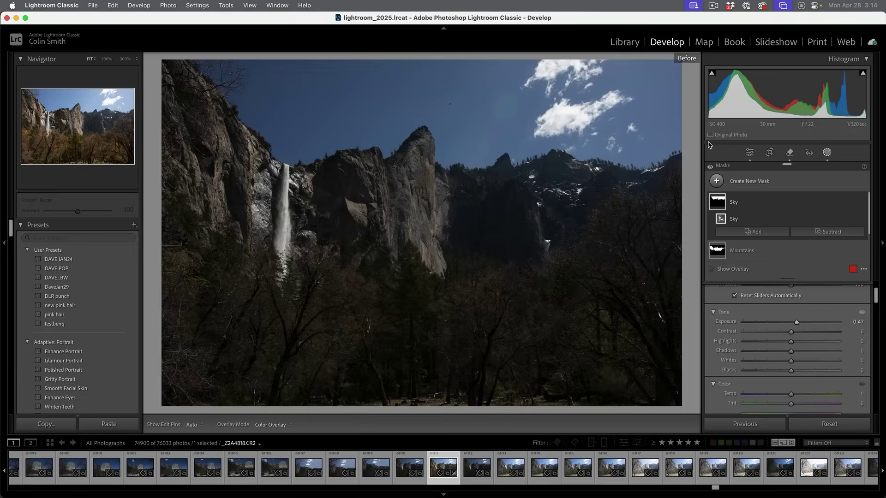
{"action": "key", "text": "backslash"}
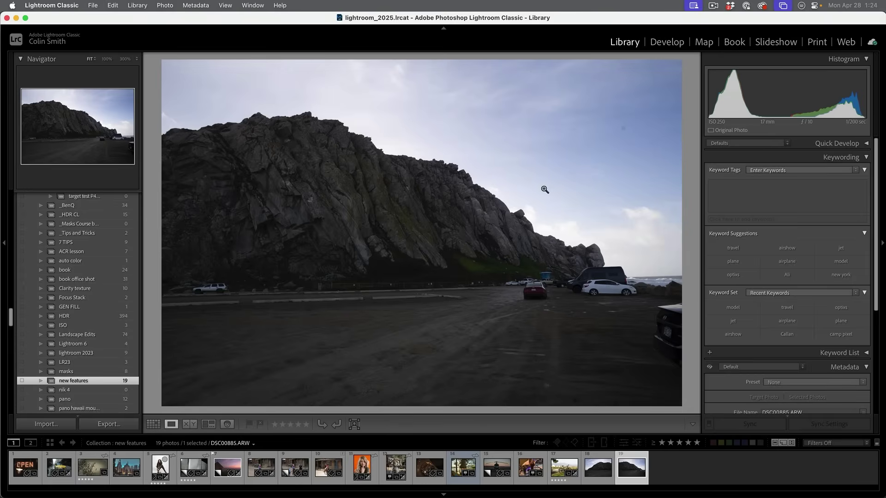
{"action": "left_click", "coordinate": [665, 42]}
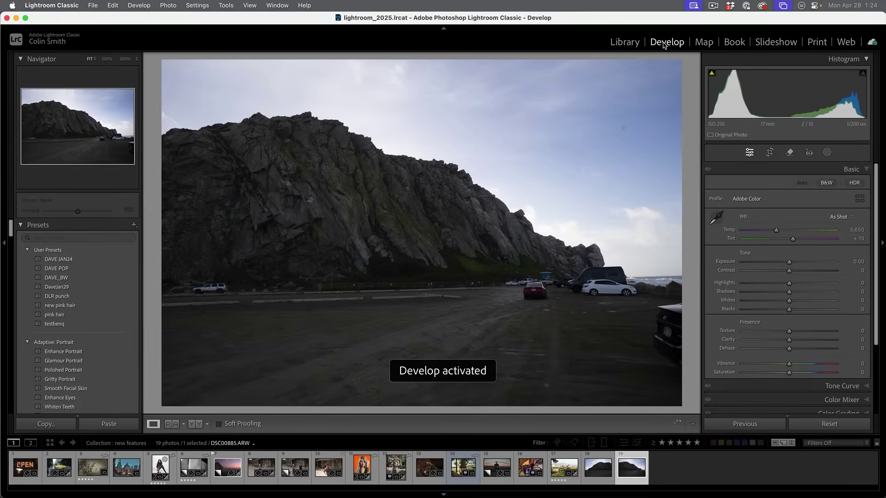
Add a Landscape mask with Sky, Mountains and Natural Ground as three separate masks.
{"action": "left_click", "coordinate": [828, 152]}
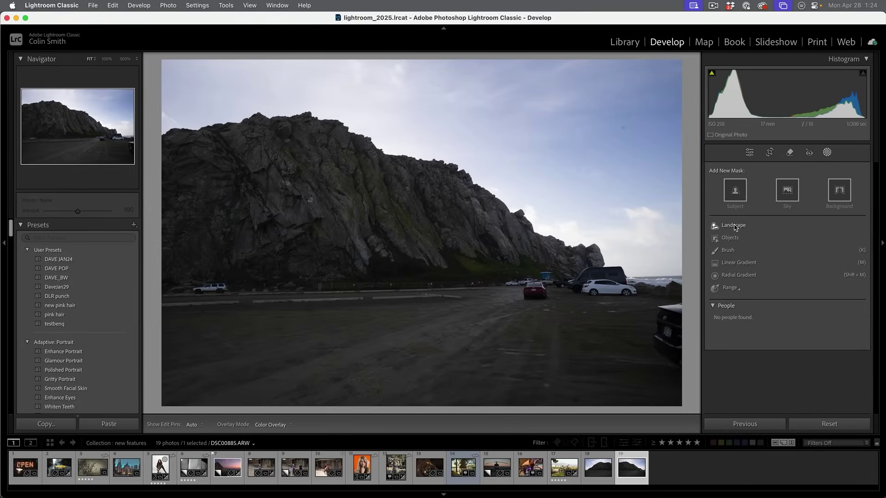
{"action": "left_click", "coordinate": [735, 227]}
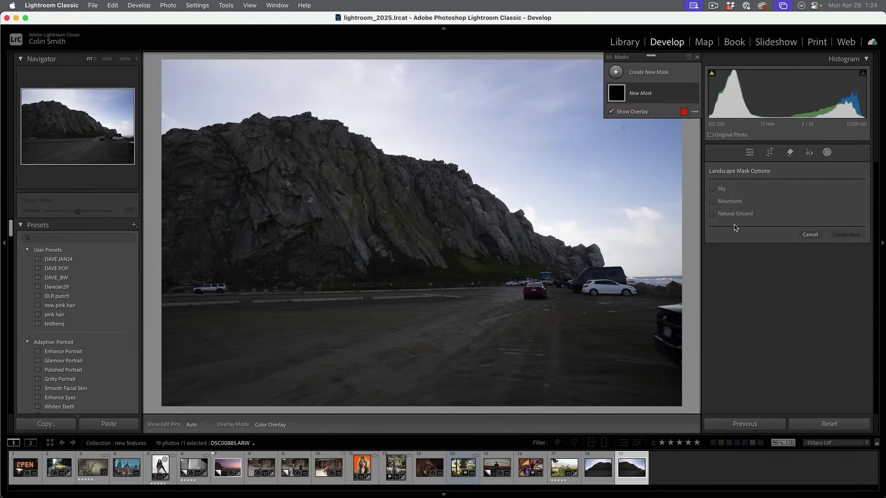
{"action": "left_click", "coordinate": [711, 189]}
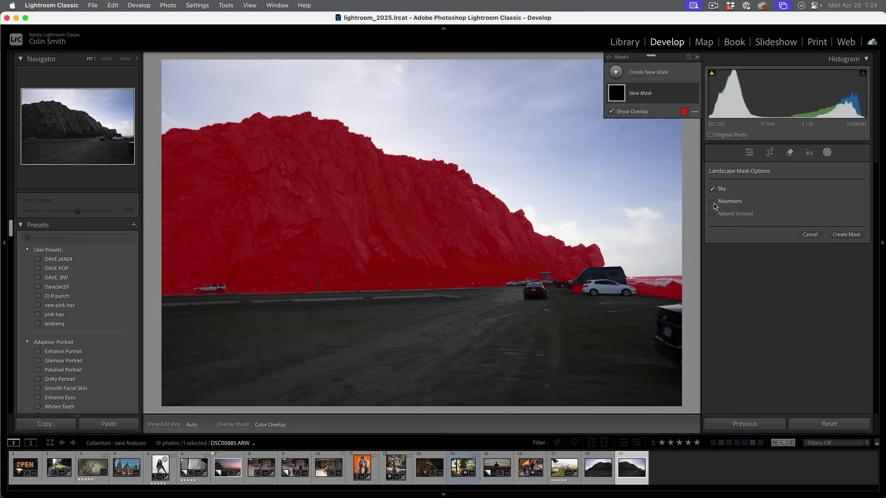
{"action": "left_click", "coordinate": [713, 202]}
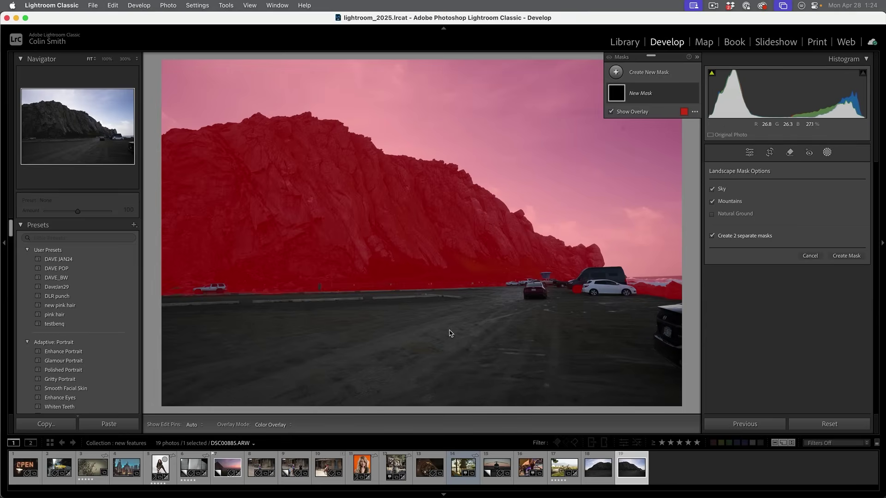
{"action": "left_click", "coordinate": [713, 215]}
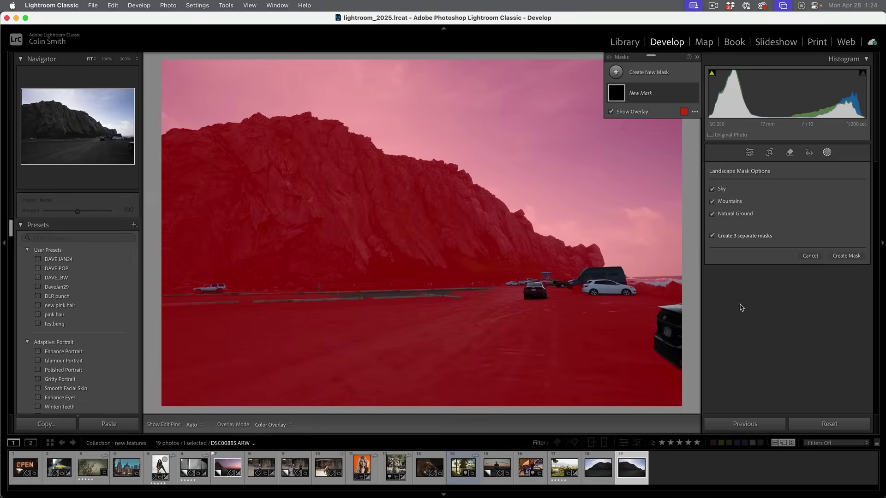
{"action": "left_click", "coordinate": [848, 256]}
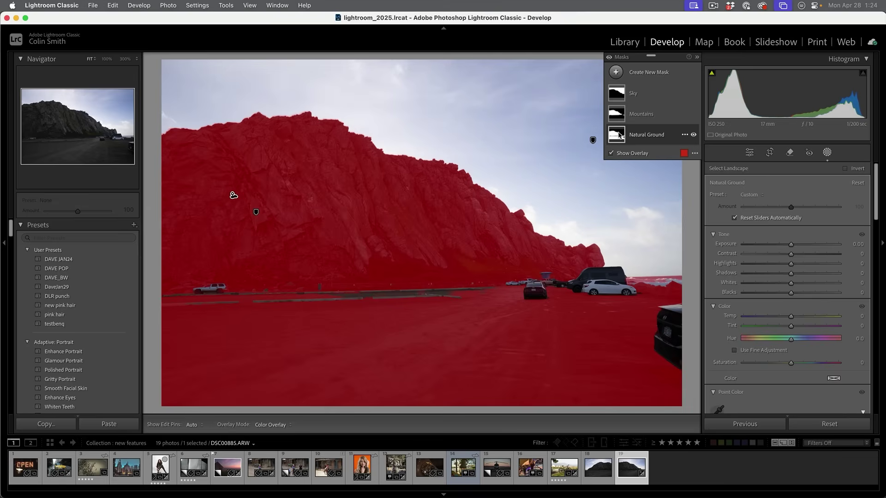
Subtract a Mountains landscape selection from the Natural Ground mask so it excludes the rock.
{"action": "left_click", "coordinate": [664, 135]}
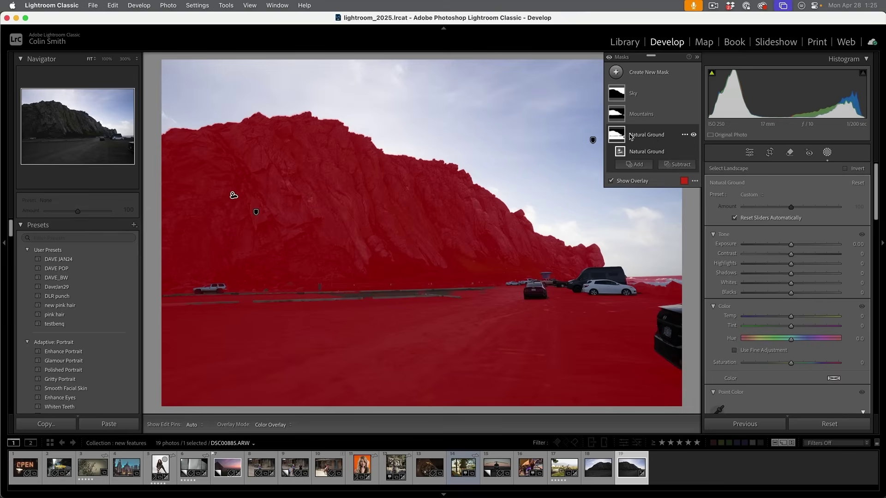
{"action": "left_click", "coordinate": [676, 165]}
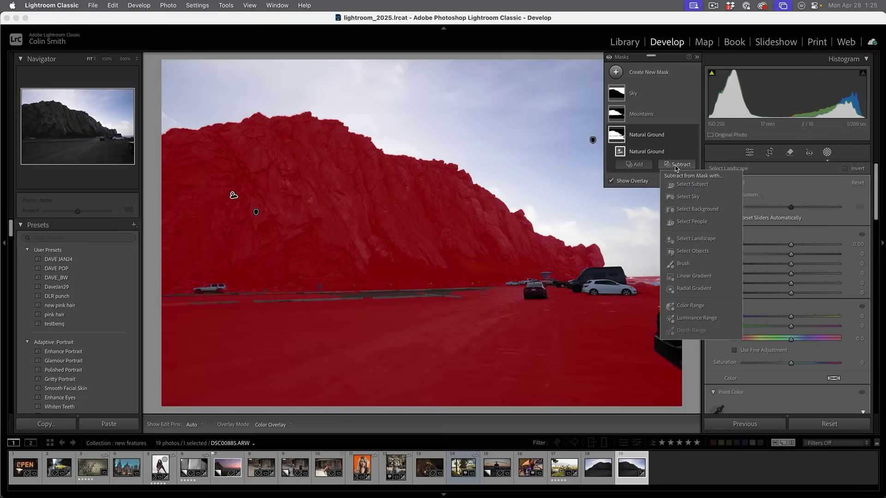
{"action": "left_click", "coordinate": [689, 238]}
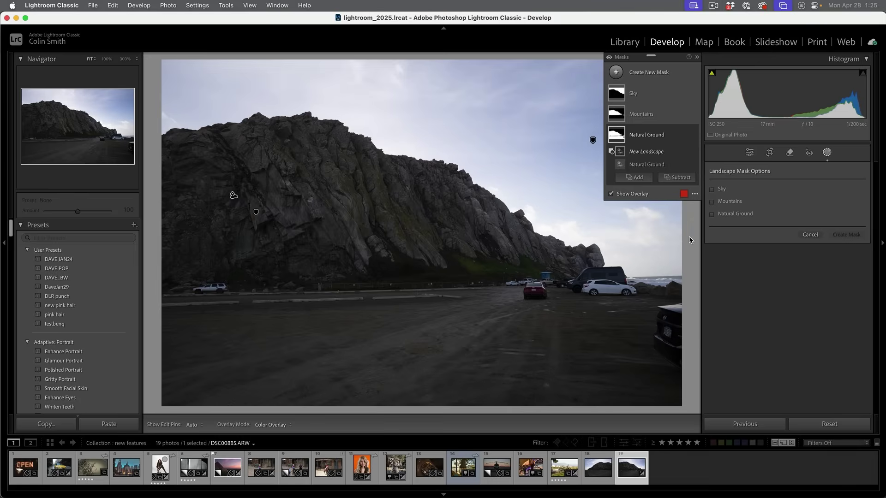
{"action": "left_click", "coordinate": [712, 202]}
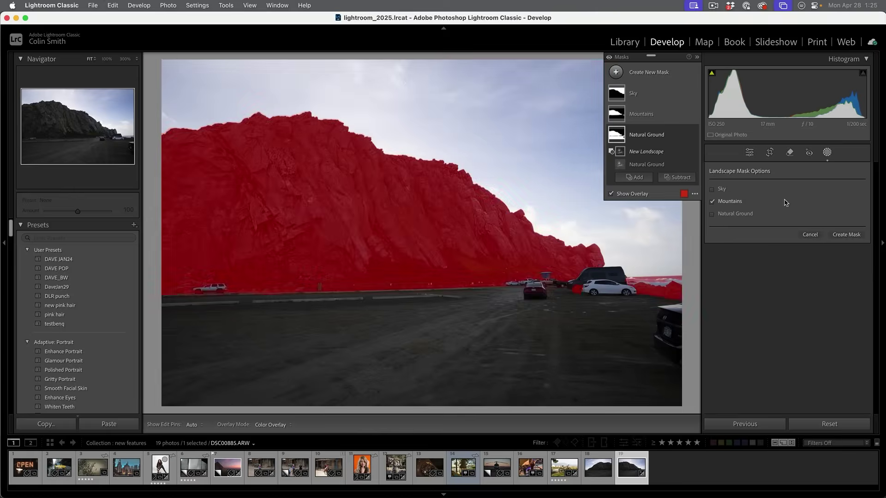
{"action": "left_click", "coordinate": [847, 235]}
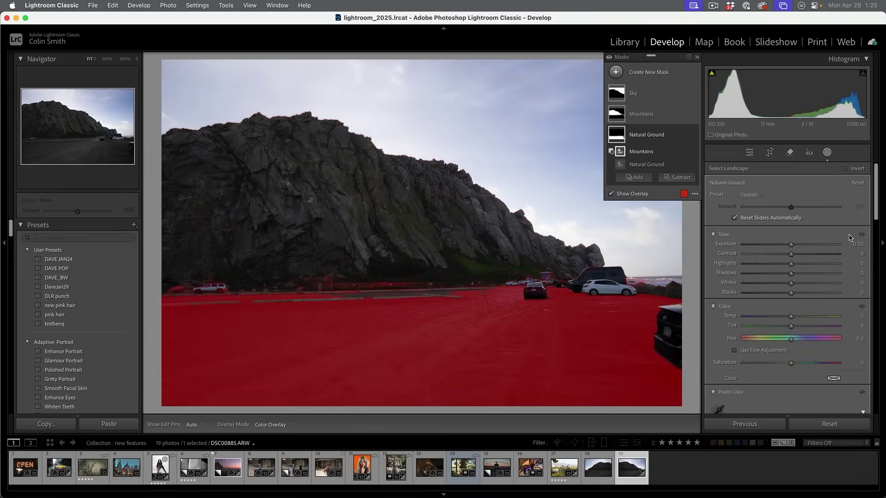
{"action": "left_click", "coordinate": [639, 97]}
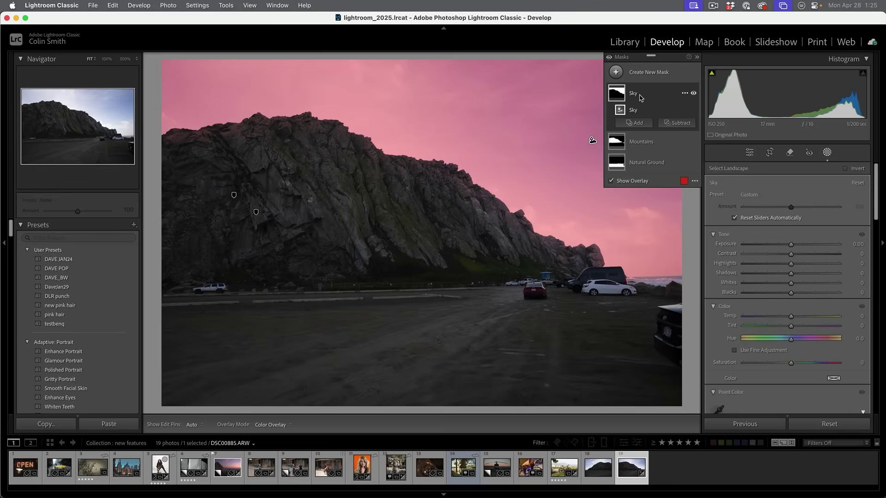
Lower the Sky mask's Highlights to -80 and Exposure to -0.35.
{"action": "left_click", "coordinate": [791, 265]}
{"action": "left_click_drag", "start_coordinate": [791, 266], "coordinate": [755, 268]}
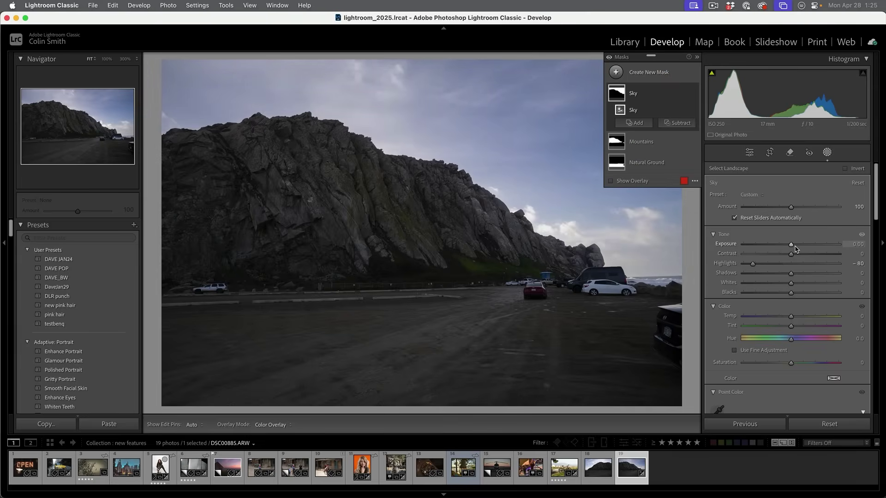
{"action": "left_click_drag", "start_coordinate": [792, 245], "coordinate": [787, 245]}
Cool the Sky mask to Temp -10, then give the Mountains mask Shadows +36 and Temp +15.
{"action": "left_click_drag", "start_coordinate": [791, 316], "coordinate": [788, 318]}
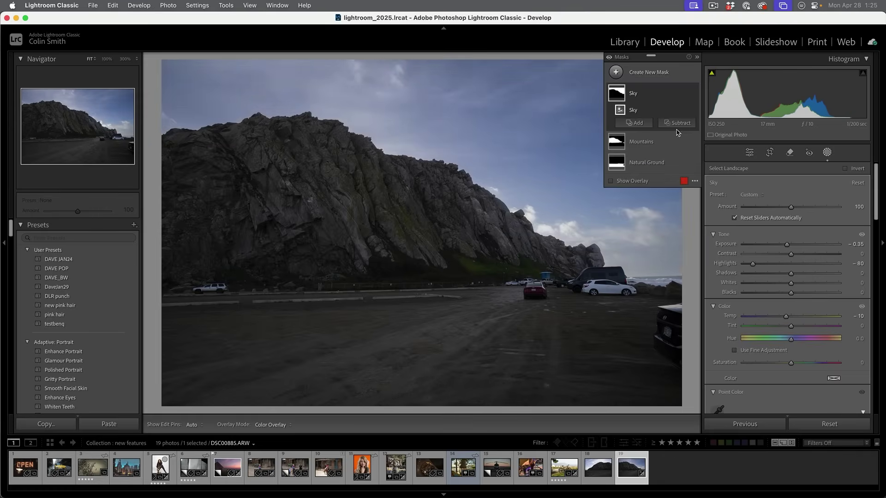
{"action": "left_click", "coordinate": [639, 143]}
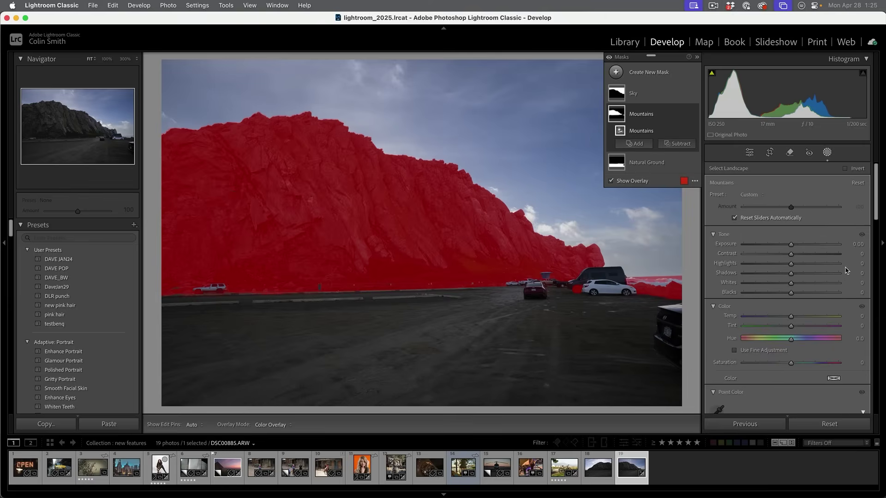
{"action": "left_click_drag", "start_coordinate": [791, 274], "coordinate": [808, 275]}
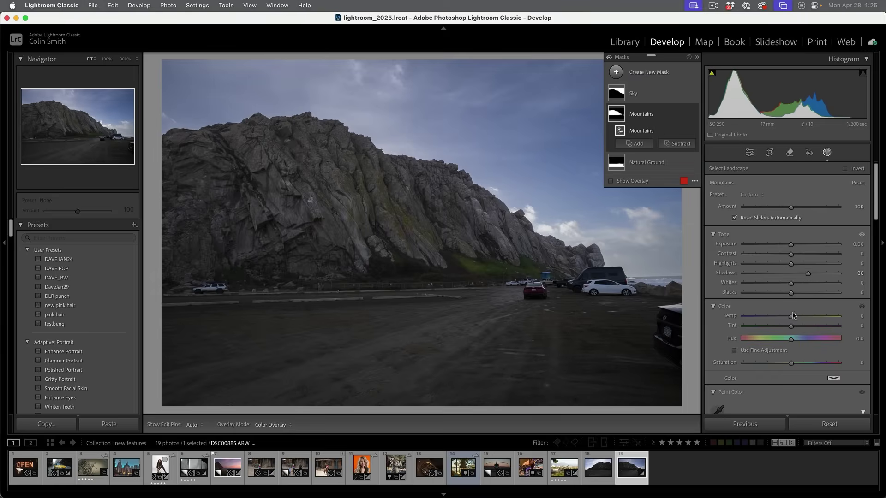
{"action": "left_click_drag", "start_coordinate": [789, 319], "coordinate": [799, 318]}
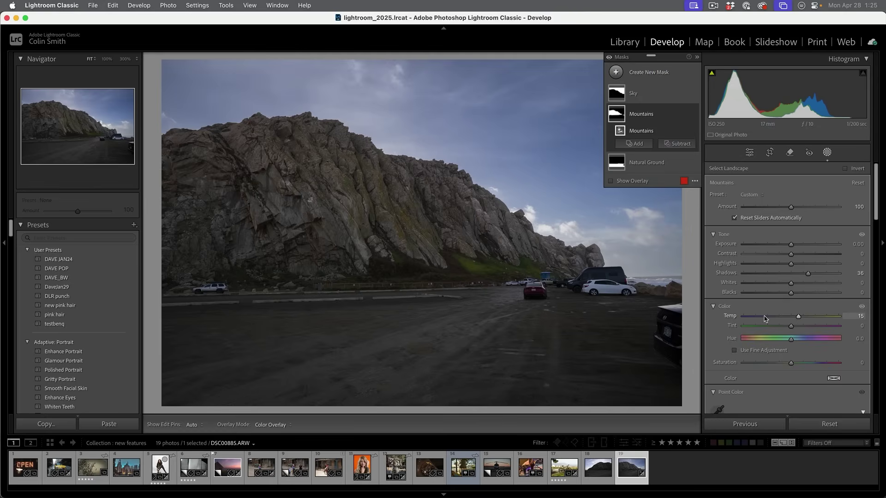
{"action": "left_click", "coordinate": [650, 164]}
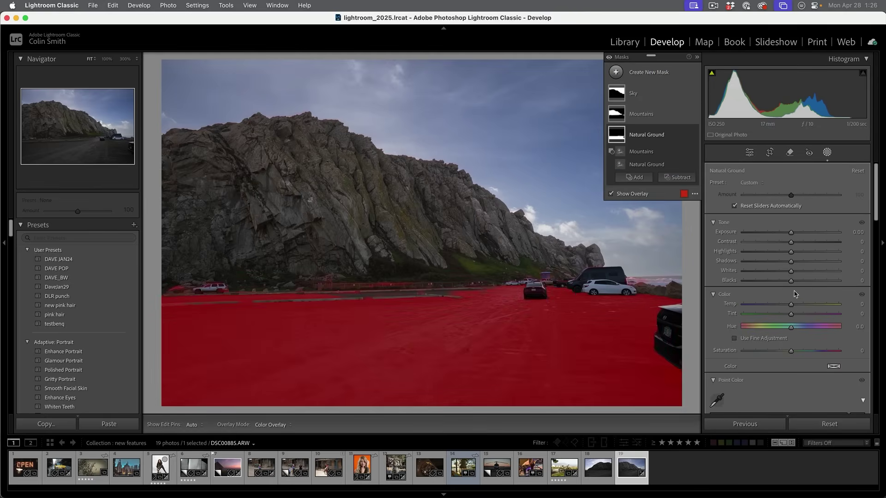
Warm the Natural Ground mask to Temp +12 and trim its Highlights to -3.
{"action": "left_click_drag", "start_coordinate": [792, 305], "coordinate": [798, 307]}
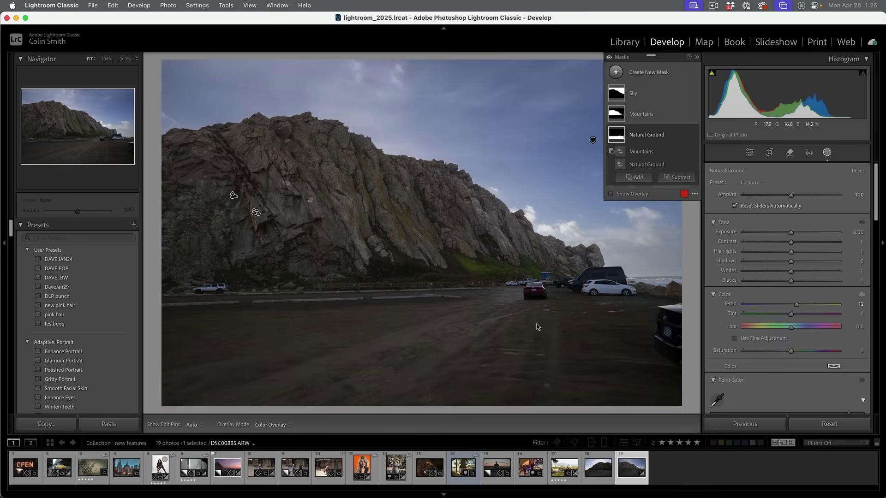
{"action": "left_click_drag", "start_coordinate": [798, 234], "coordinate": [789, 252]}
Give the Mountains mask Sharpness 25 and Texture 15.
{"action": "left_click", "coordinate": [642, 117]}
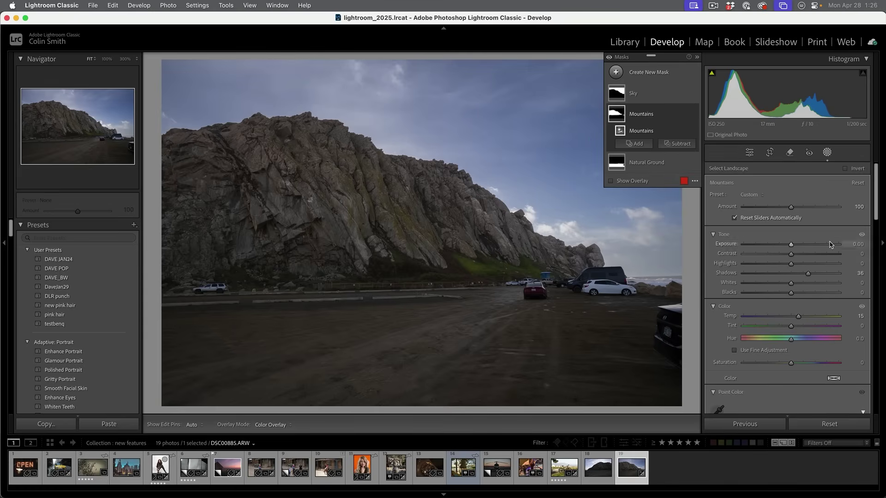
{"action": "left_click_drag", "start_coordinate": [877, 208], "coordinate": [866, 345]}
{"action": "scroll", "coordinate": [866, 347], "scroll_direction": "down", "scroll_amount": 1}
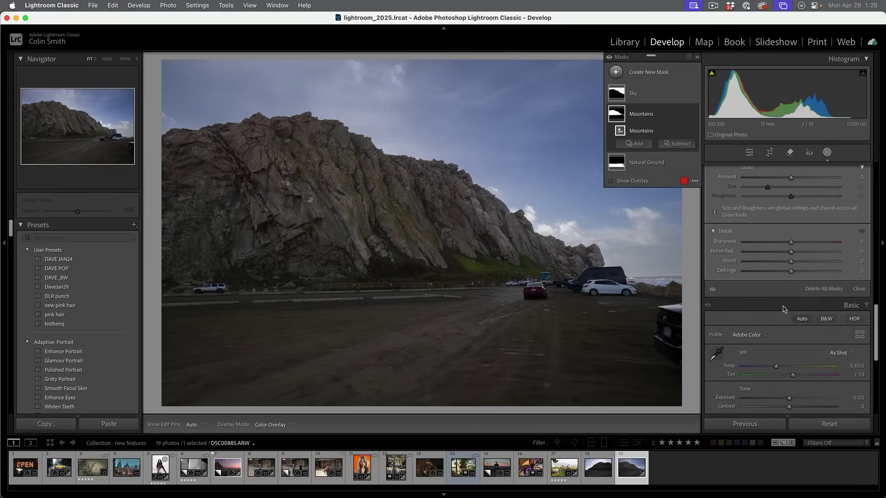
{"action": "mouse_move", "coordinate": [792, 244]}
{"action": "left_mouse_down"}
{"action": "mouse_move", "coordinate": [821, 245]}
{"action": "mouse_move", "coordinate": [802, 246]}
{"action": "left_mouse_up"}
{"action": "scroll", "coordinate": [863, 300], "scroll_direction": "up", "scroll_amount": 4}
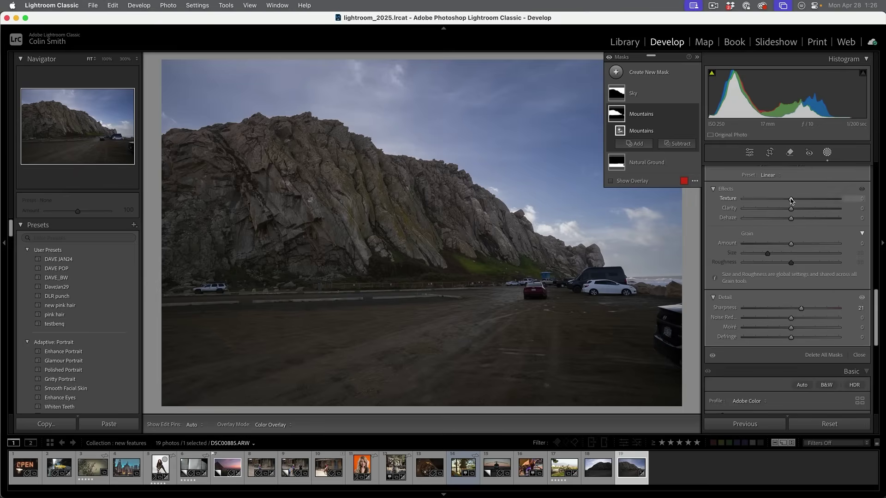
{"action": "left_click_drag", "start_coordinate": [791, 199], "coordinate": [799, 203]}
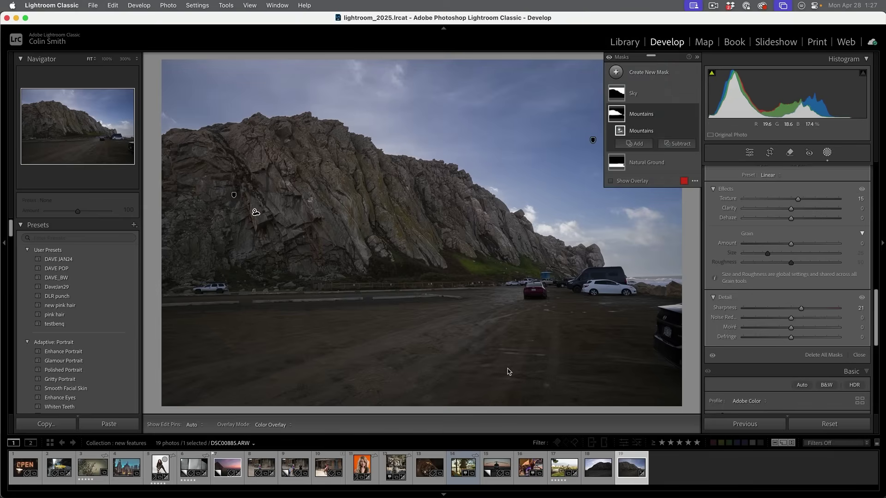
{"action": "left_click", "coordinate": [597, 470]}
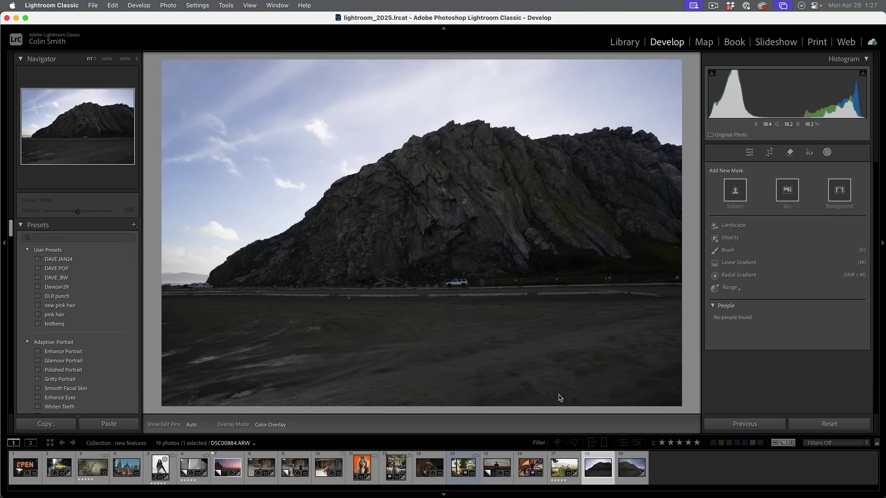
Select both Morro Rock photos, DSC00885 and DSC00884, and open Synchronize Settings.
{"action": "left_click", "coordinate": [625, 470]}
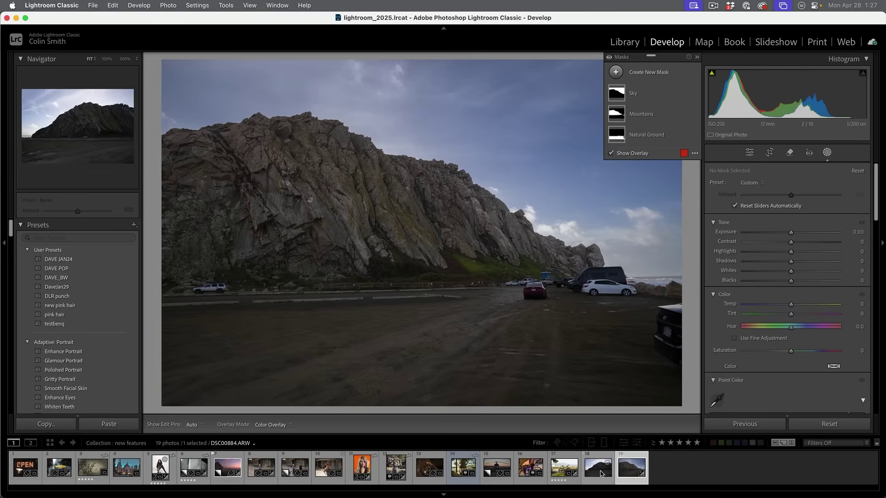
{"action": "left_click", "coordinate": [601, 471], "text": "super"}
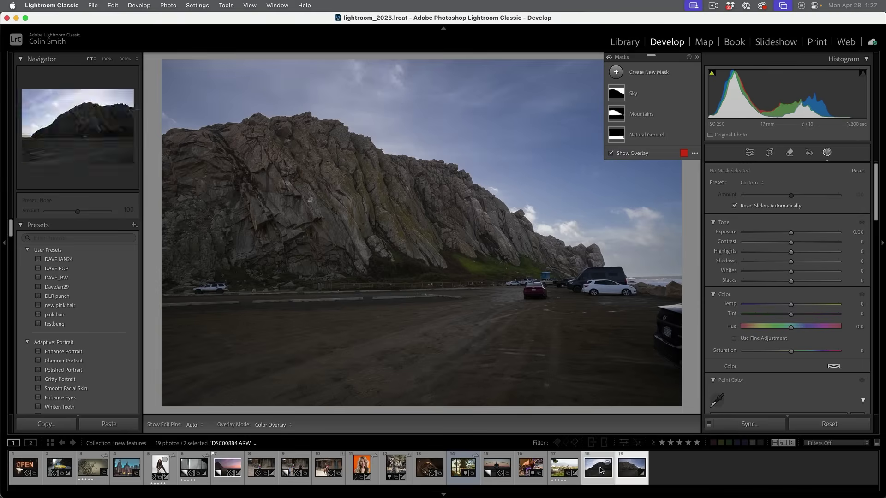
{"action": "left_click", "coordinate": [749, 425]}
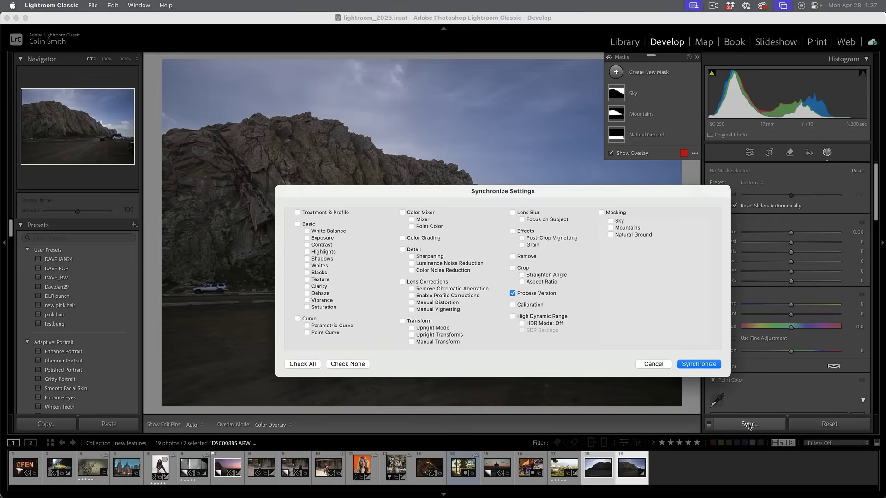
Synchronize the Masking settings onto DSC00884.ARW and view the result.
{"action": "left_click", "coordinate": [601, 213]}
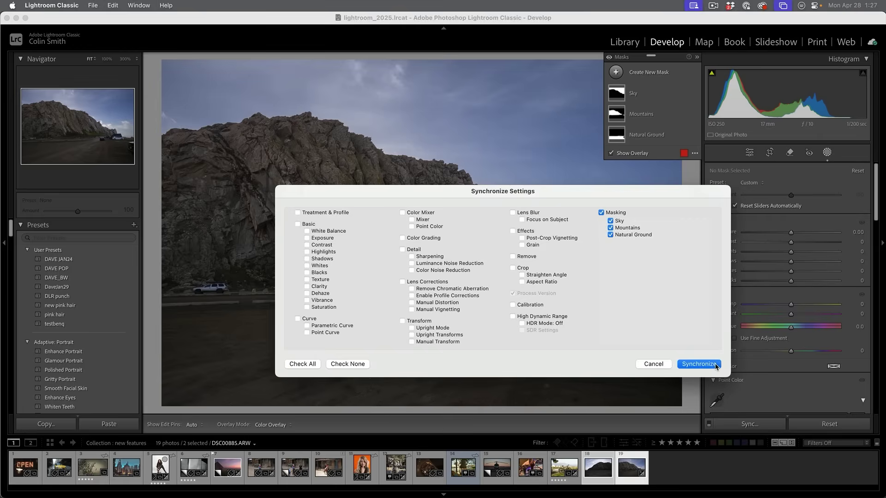
{"action": "left_click", "coordinate": [698, 364]}
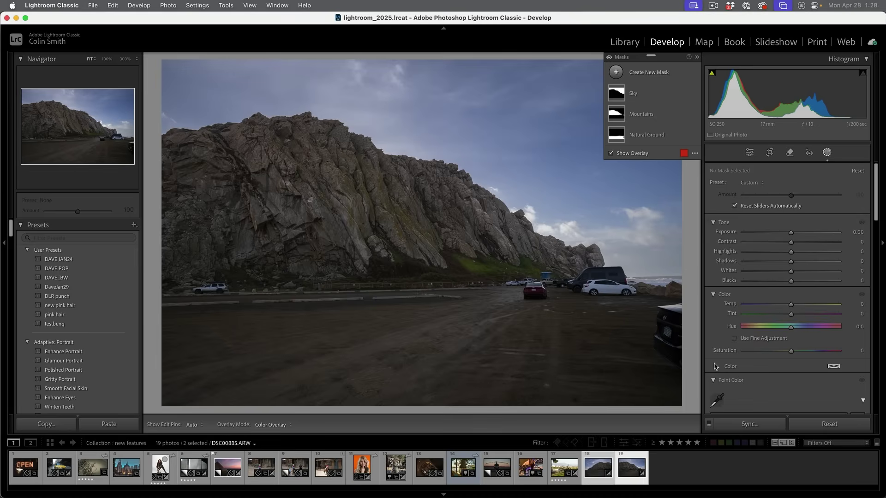
{"action": "left_click", "coordinate": [594, 473]}
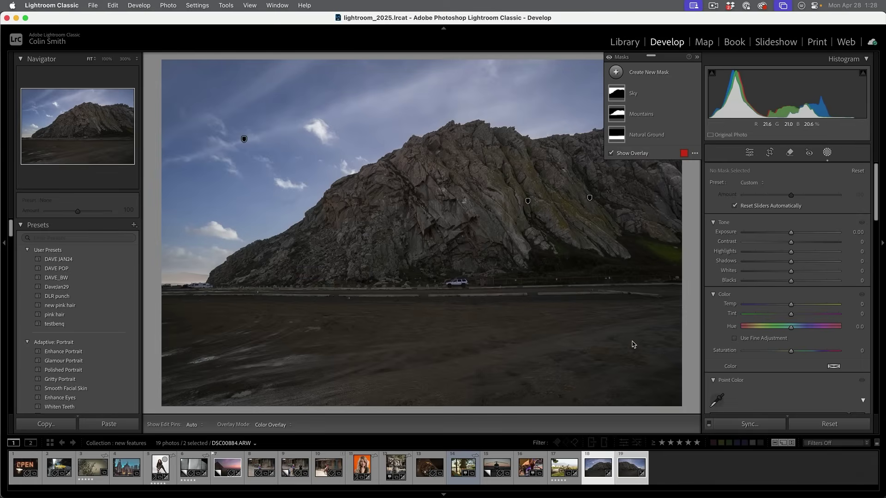
Compare DSC00884 against DSC00885 and bring up the selected photos' context menu.
{"action": "left_click", "coordinate": [625, 468]}
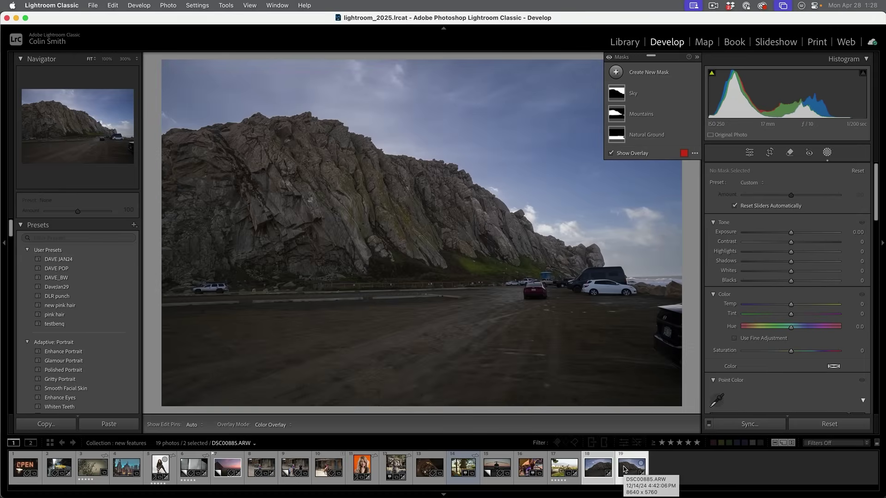
{"action": "left_click", "coordinate": [597, 472]}
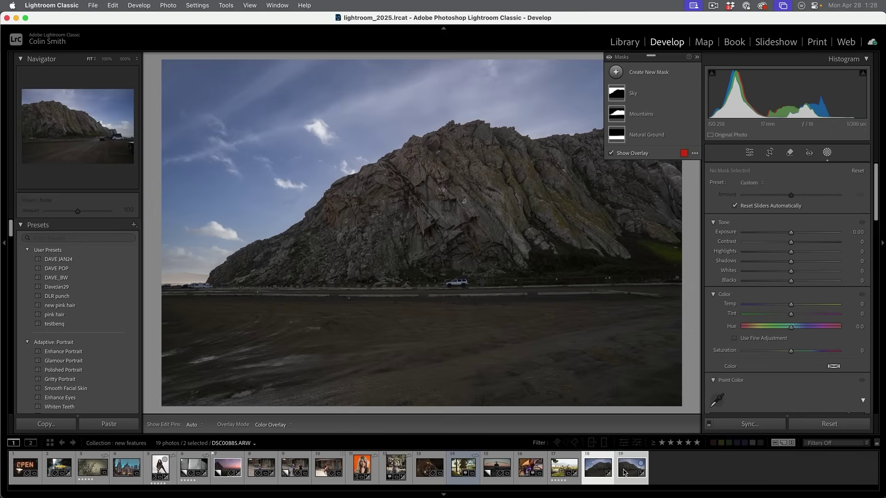
{"action": "left_click", "coordinate": [596, 469]}
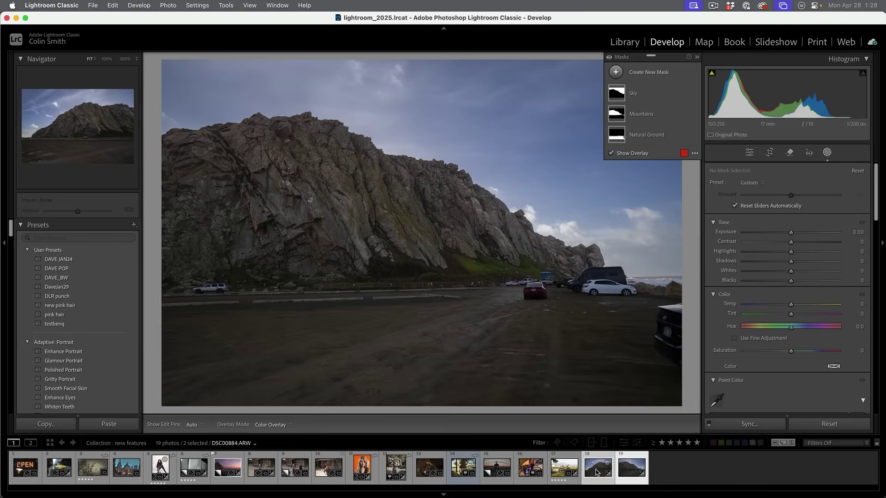
{"action": "right_click", "coordinate": [597, 472]}
Open a Panorama Merge Preview of the two selected Morro Rock photos.
{"action": "mouse_move", "coordinate": [674, 262]}
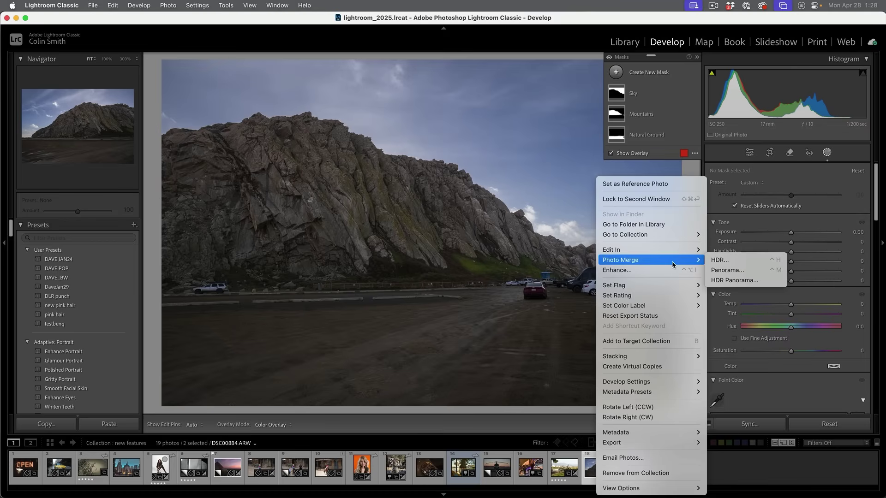
{"action": "left_click", "coordinate": [744, 271]}
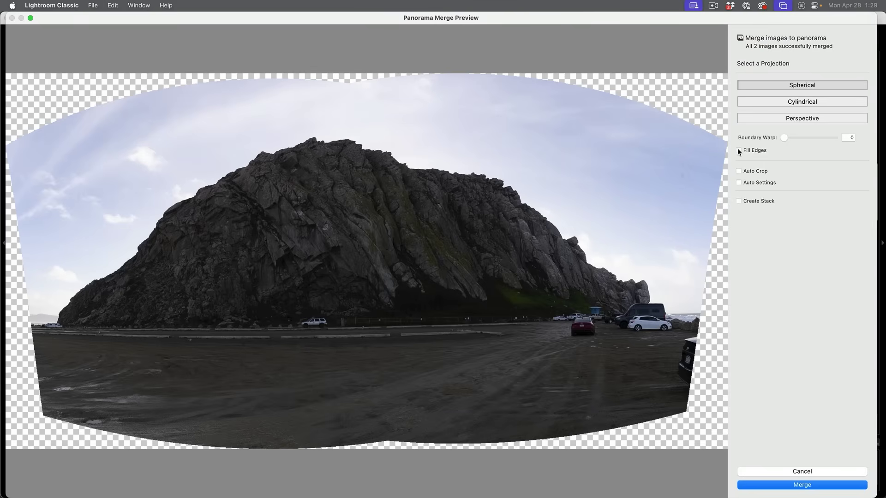
Merge the panorama with Auto Crop on and Boundary Warp 26, creating DSC00885-Pano.dng.
{"action": "left_click", "coordinate": [758, 170]}
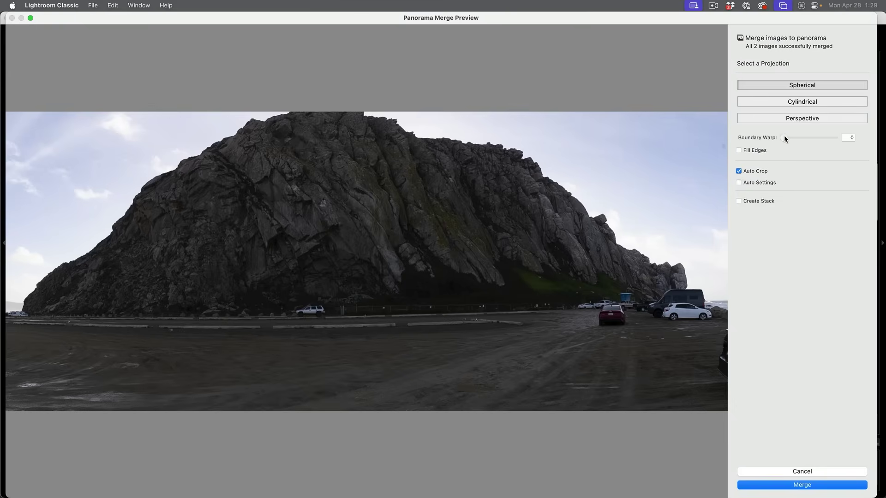
{"action": "mouse_move", "coordinate": [784, 137]}
{"action": "left_mouse_down"}
{"action": "mouse_move", "coordinate": [804, 138]}
{"action": "mouse_move", "coordinate": [794, 141]}
{"action": "left_mouse_up"}
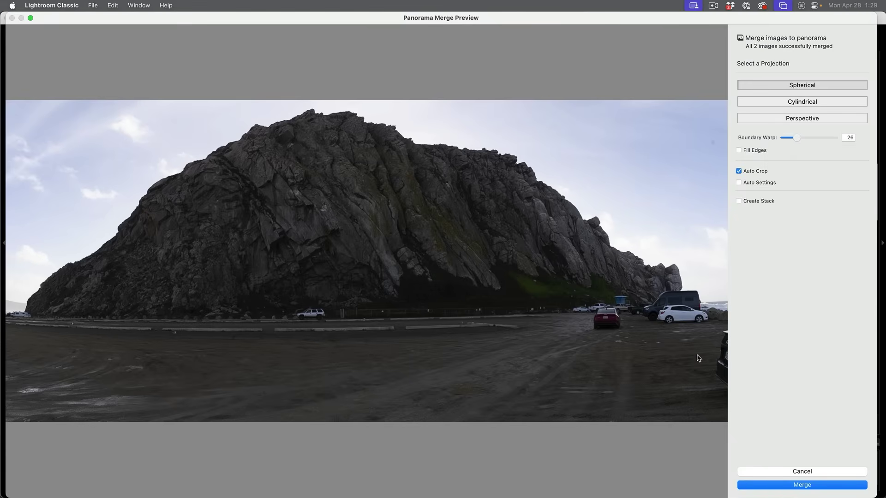
{"action": "left_click", "coordinate": [805, 486]}
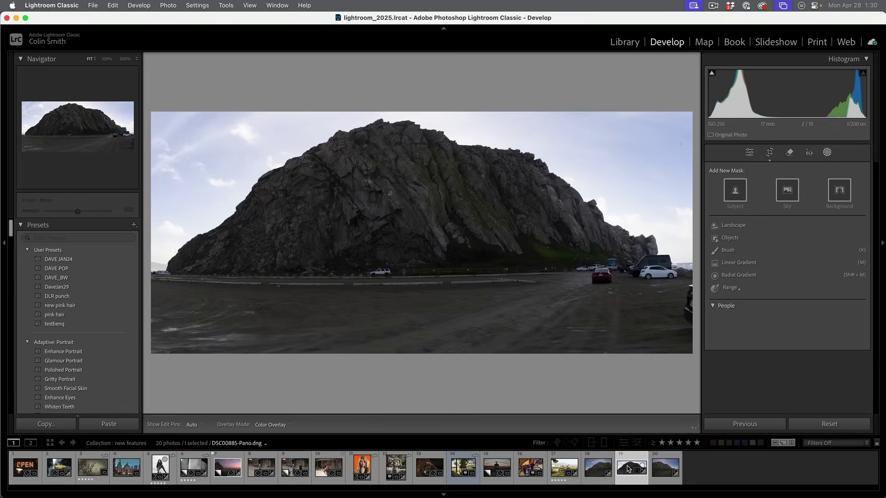
Copy the Masking develop settings from the original photo DSC00884.
{"action": "left_click", "coordinate": [597, 469]}
{"action": "right_click", "coordinate": [596, 468]}
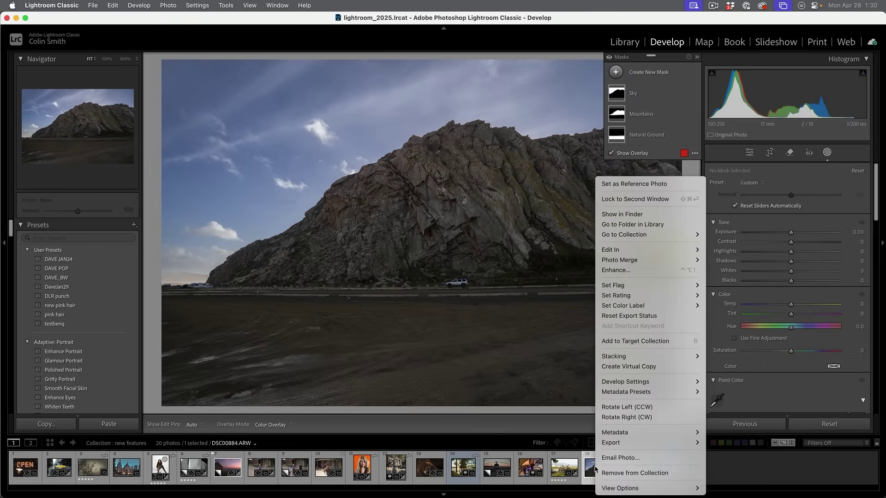
{"action": "mouse_move", "coordinate": [652, 362]}
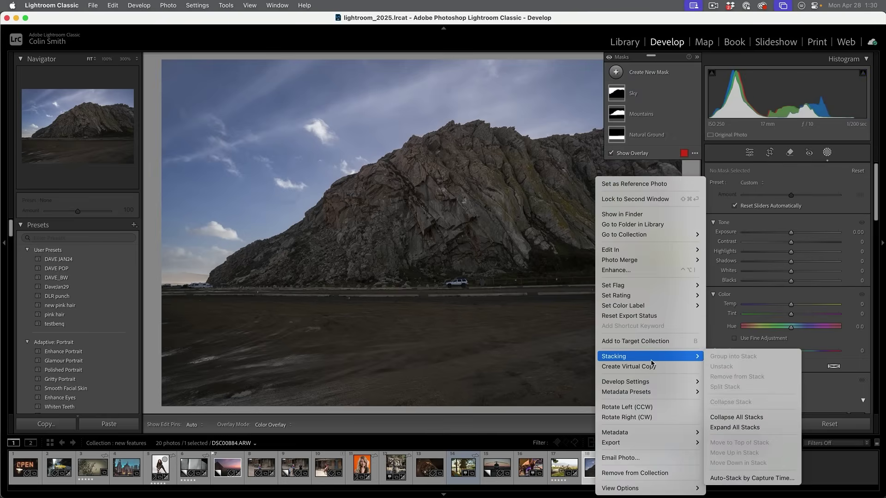
{"action": "mouse_move", "coordinate": [660, 382]}
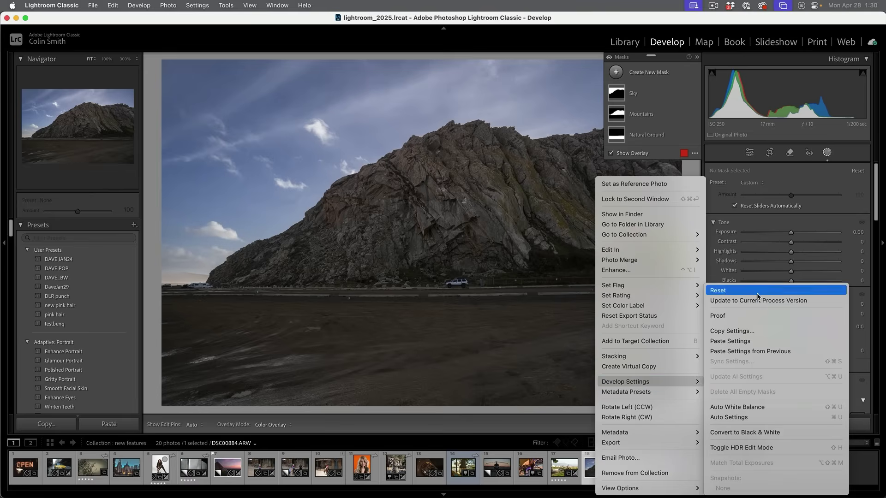
{"action": "left_click", "coordinate": [758, 331]}
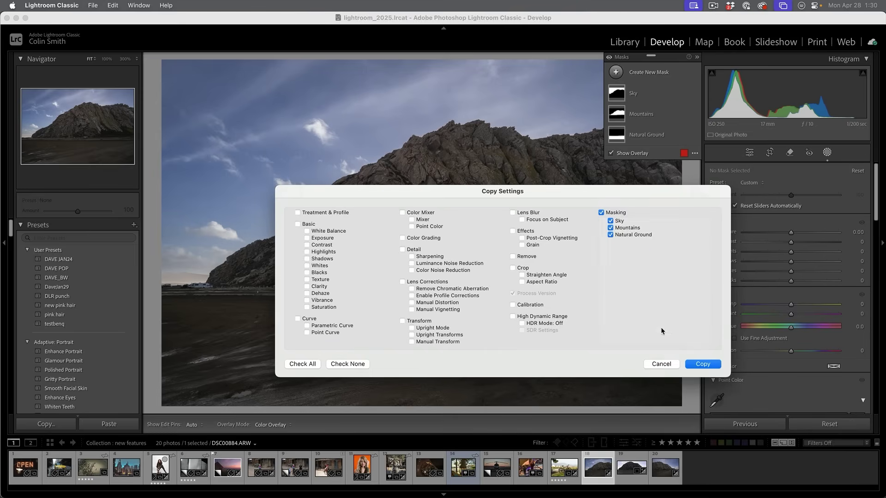
{"action": "left_click", "coordinate": [702, 364]}
Paste the copied mask settings onto the panorama DSC00885-Pano.dng.
{"action": "left_click", "coordinate": [624, 470]}
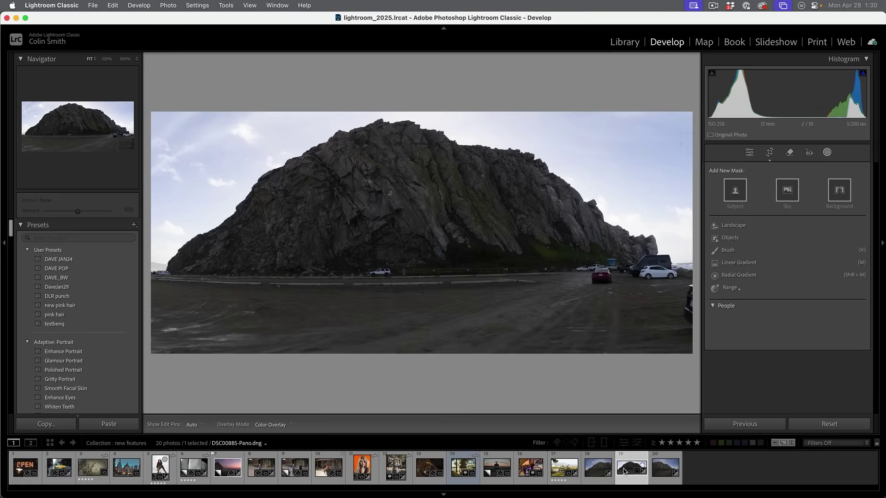
{"action": "right_click", "coordinate": [624, 470]}
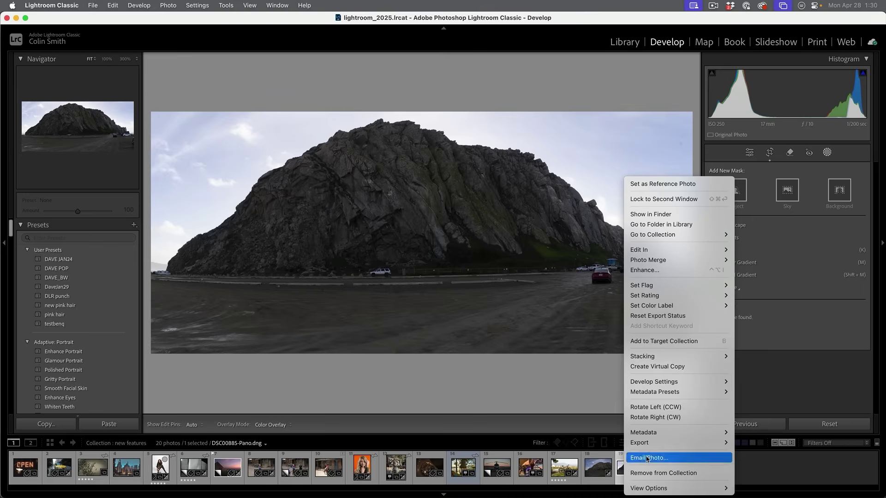
{"action": "mouse_move", "coordinate": [676, 381]}
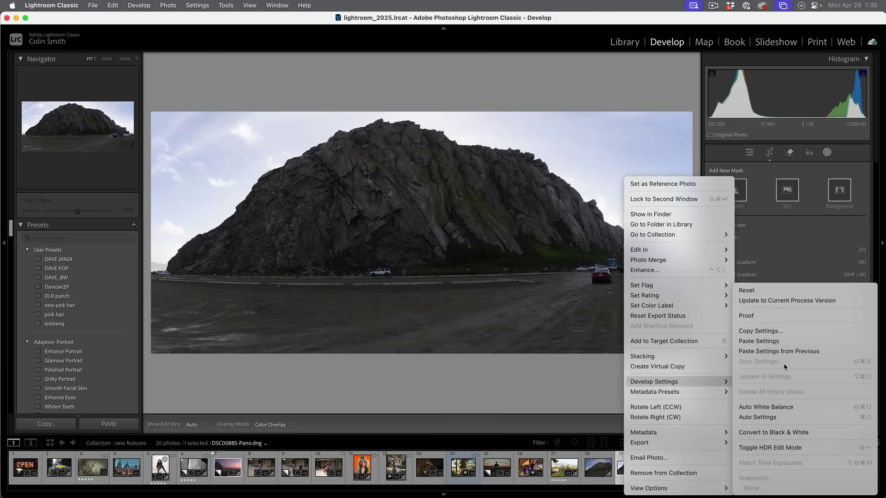
{"action": "left_click", "coordinate": [787, 341]}
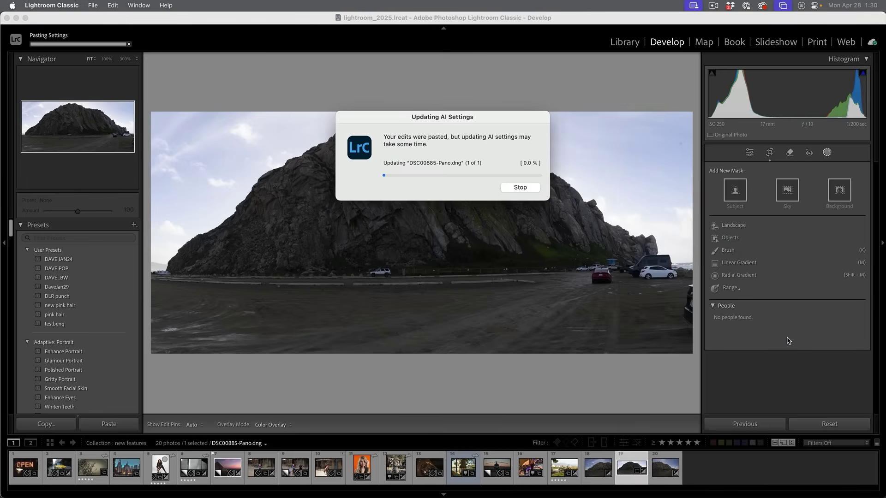